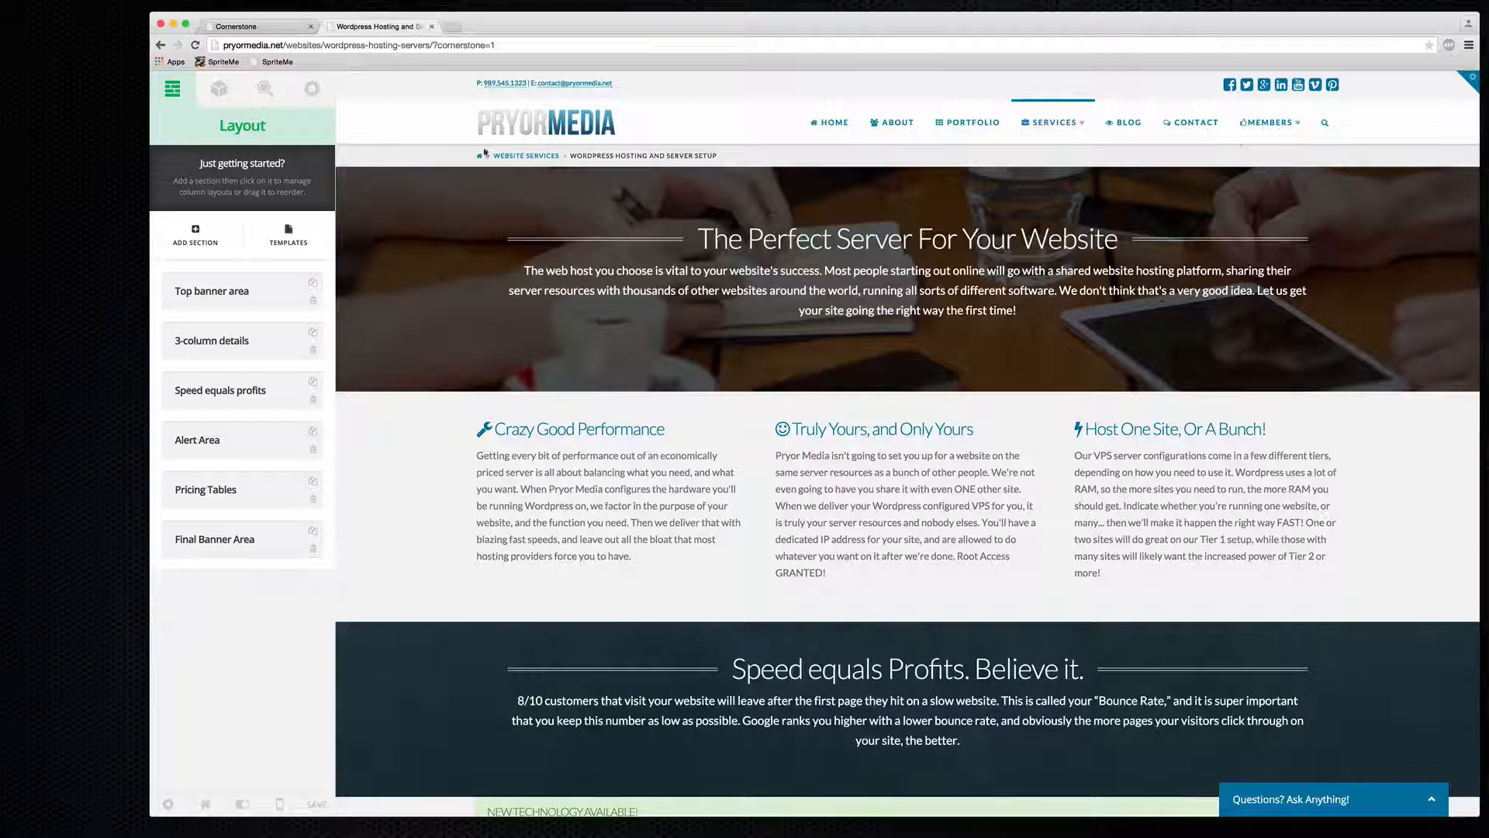
- Look through the full hosting page and compare it with the blank Cornerstone draft on the demo site
scroll(407, 275, "down", 15)
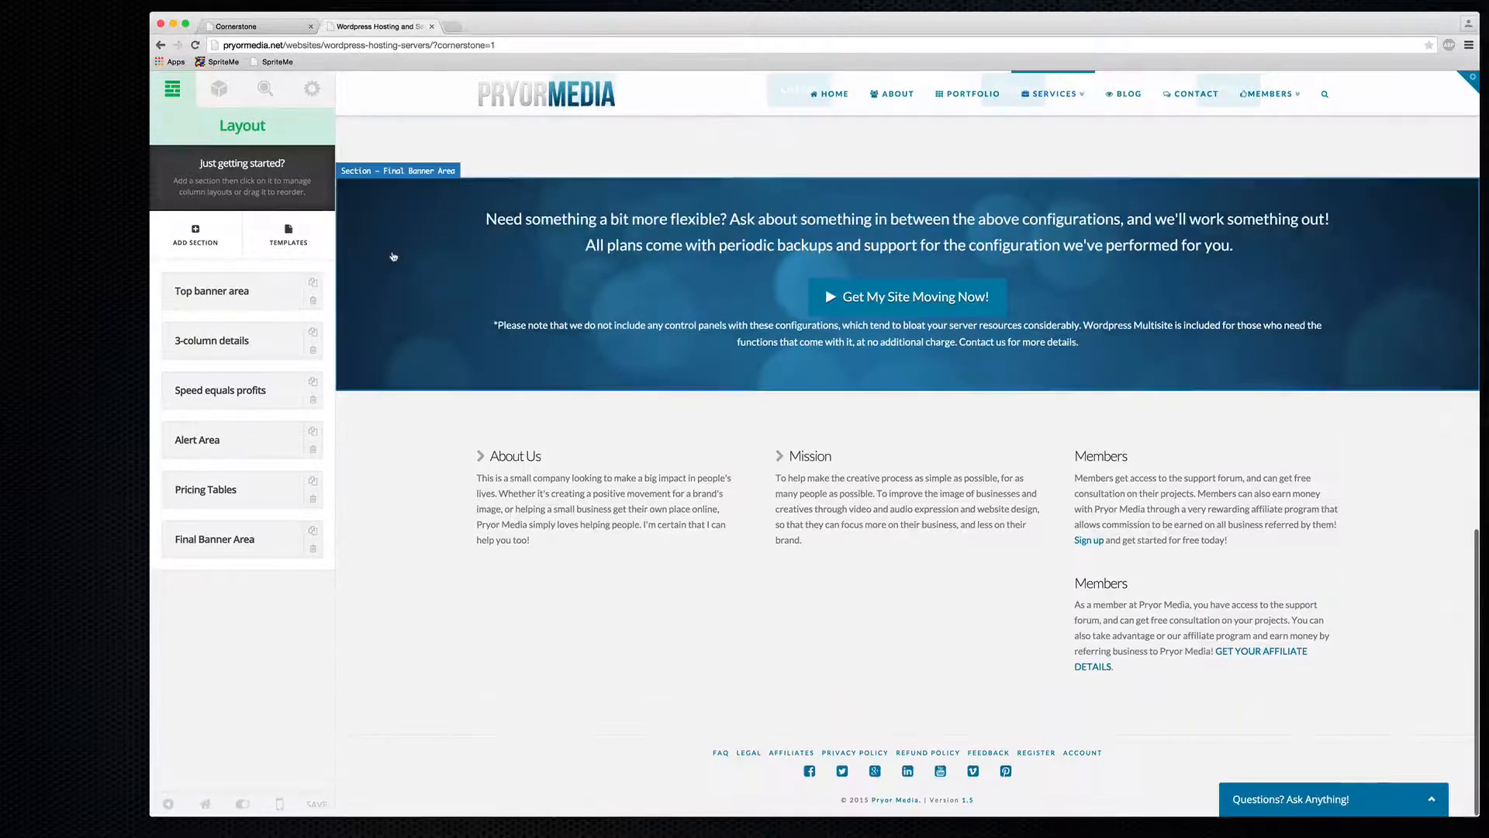
scroll(393, 256, "up", 3)
scroll(393, 256, "up", 15)
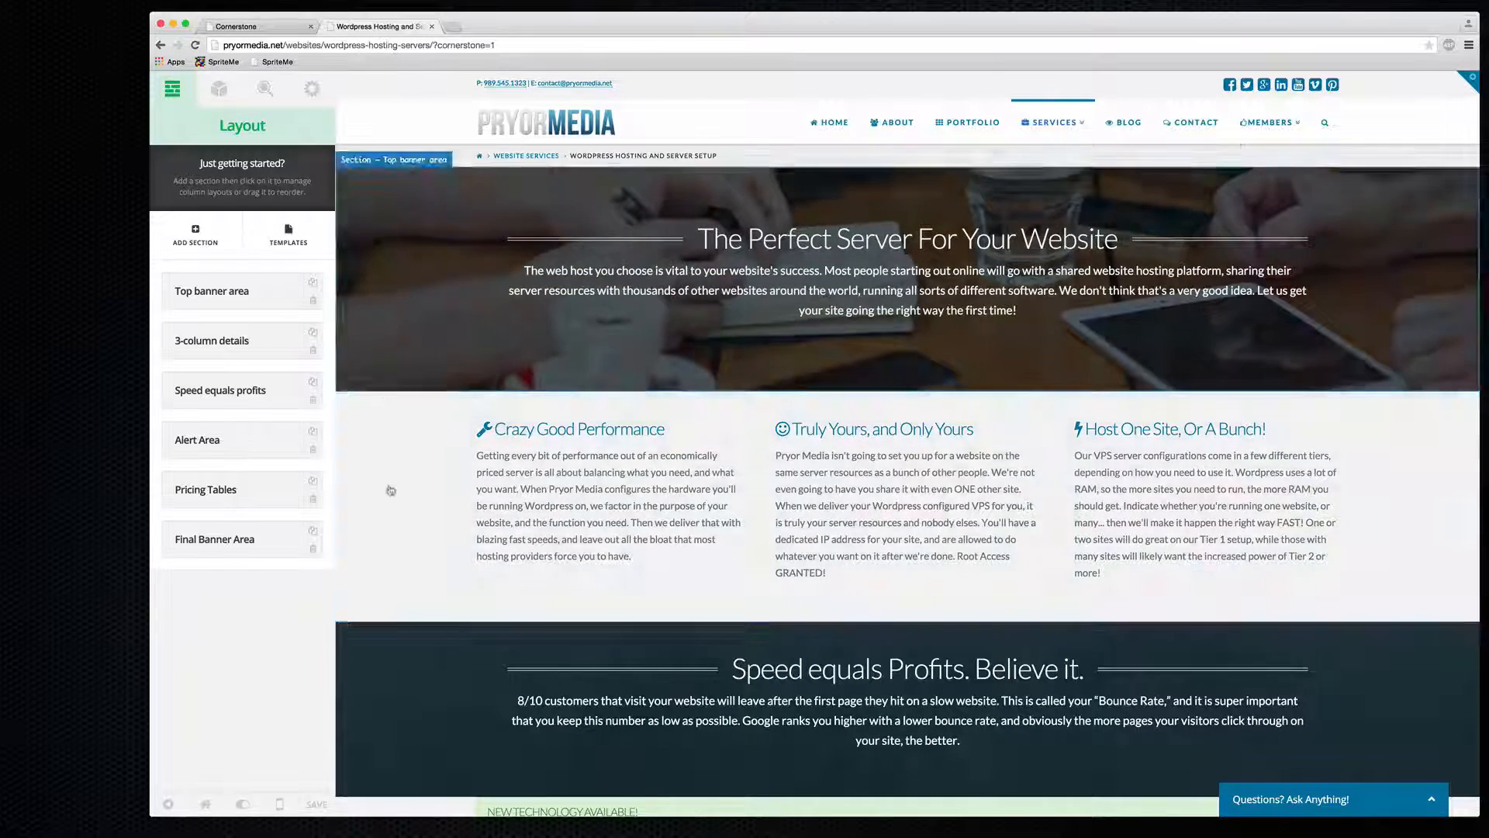
left_click(266, 24)
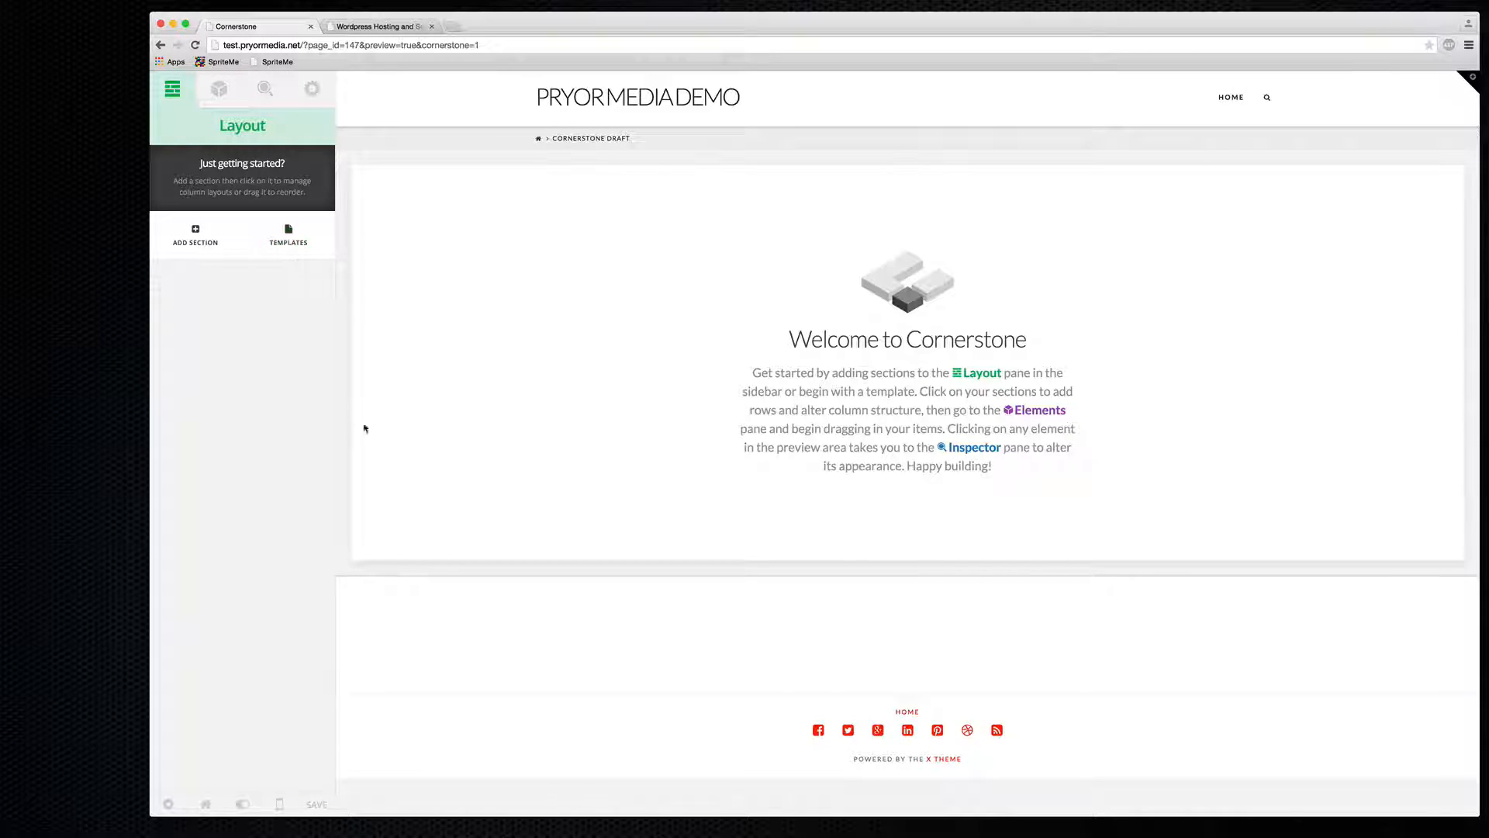
left_click(385, 27)
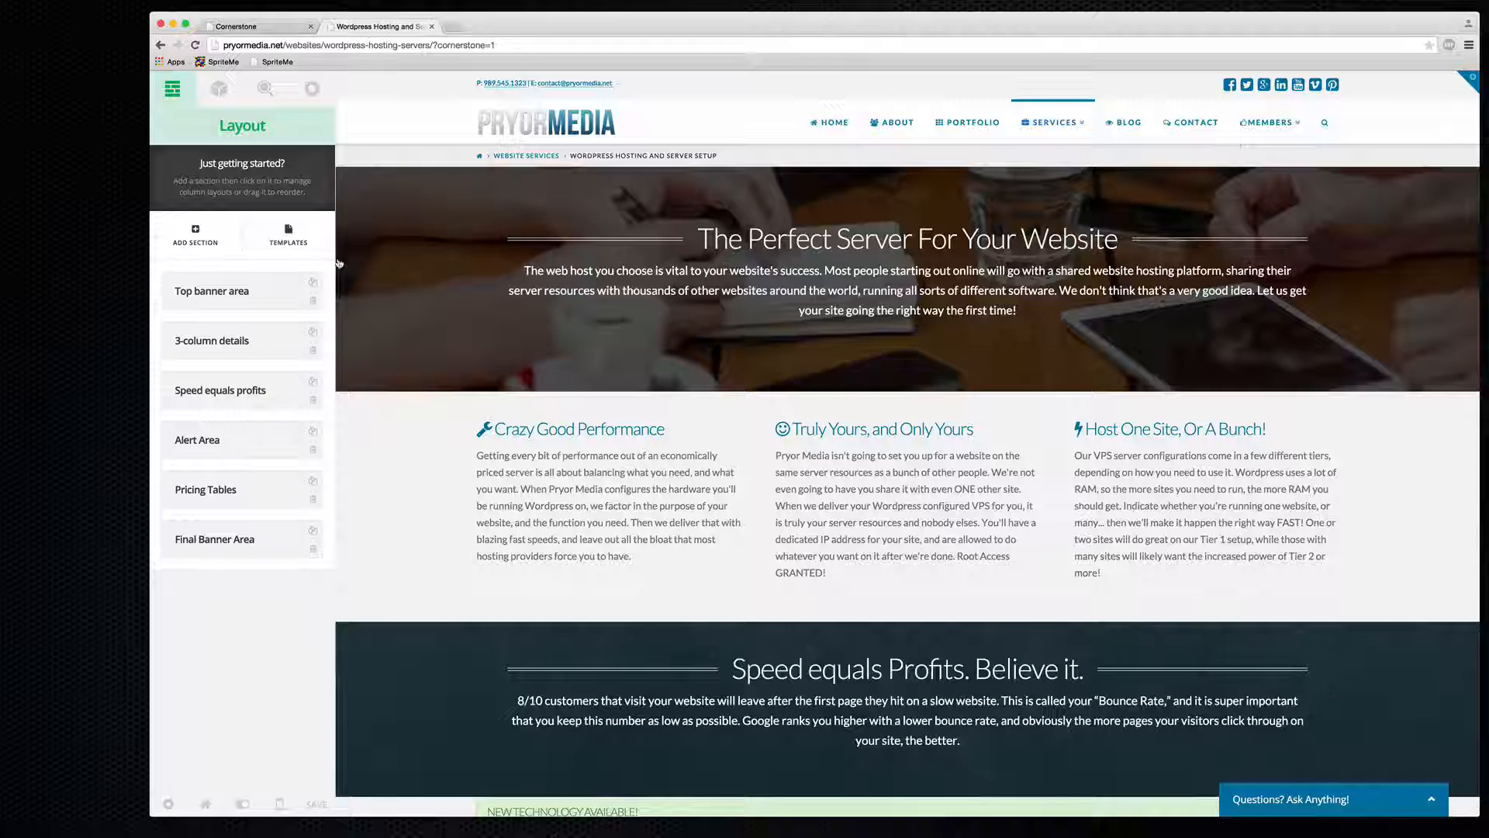
- Examine the hosting page's template options, checking the saved templates under My Pages and My Blocks
left_click(288, 234)
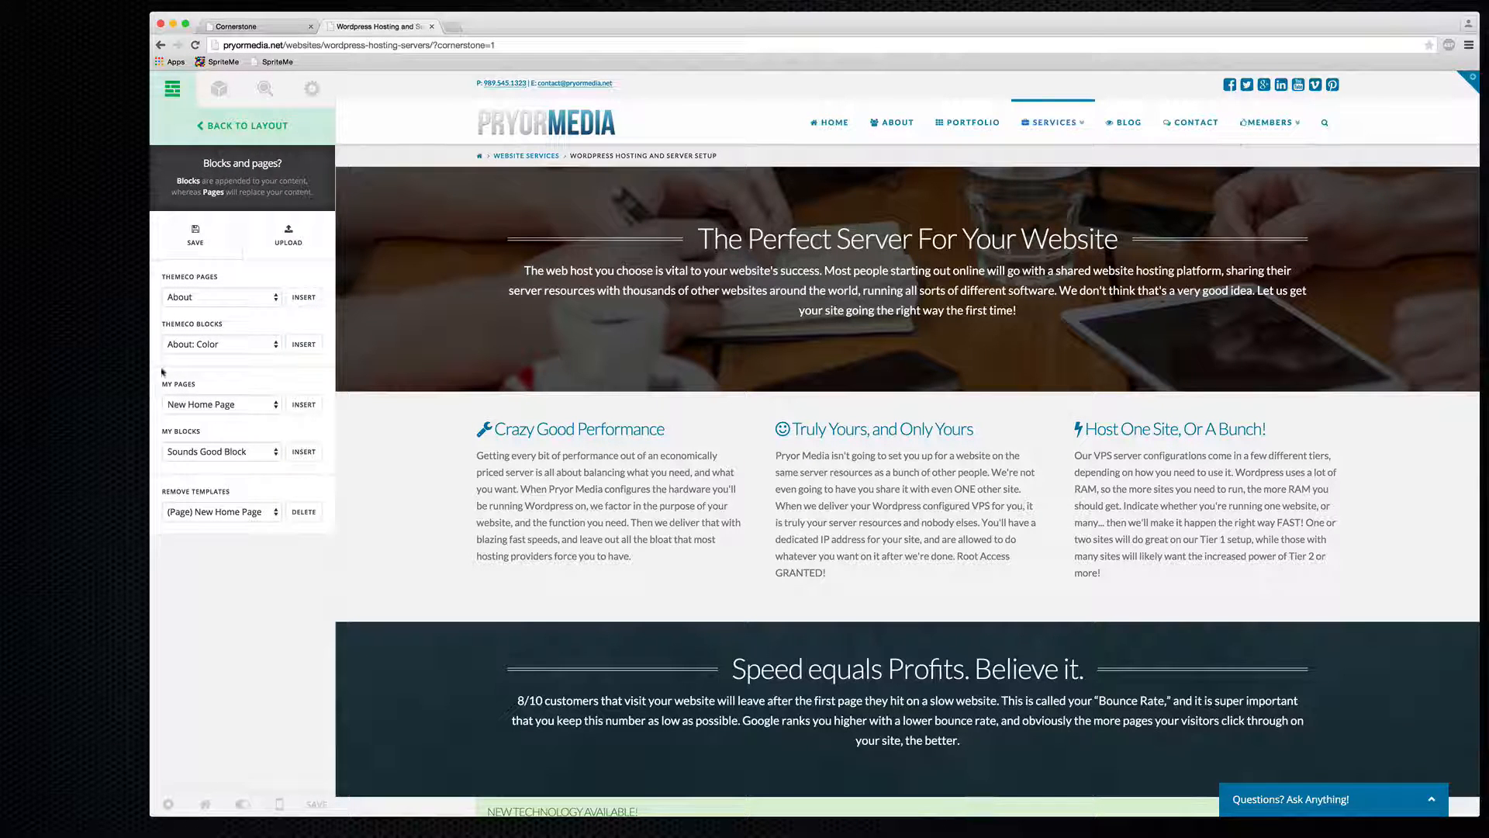
left_click(222, 404)
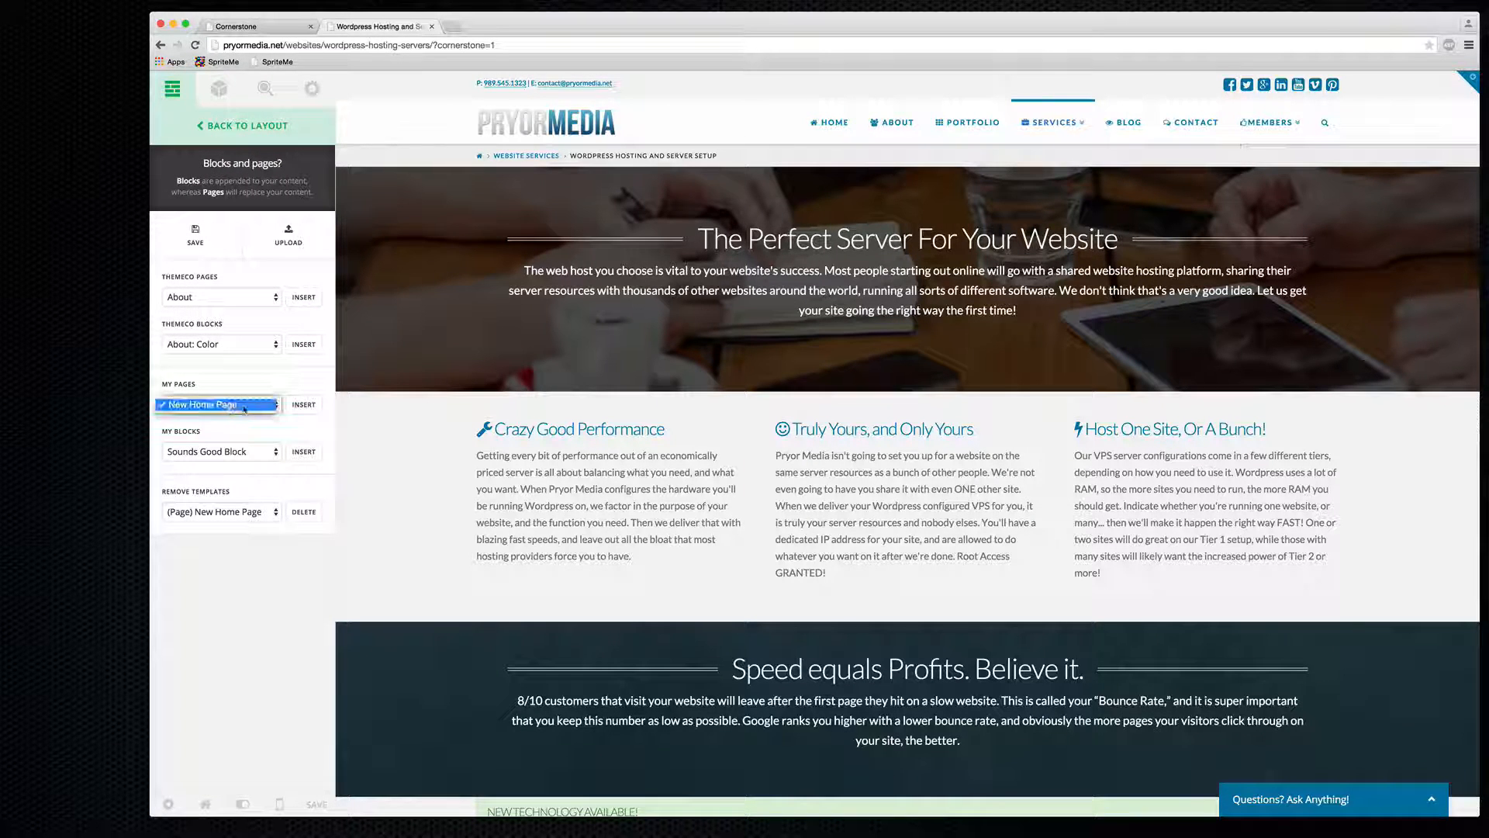
left_click(242, 445)
left_click(240, 452)
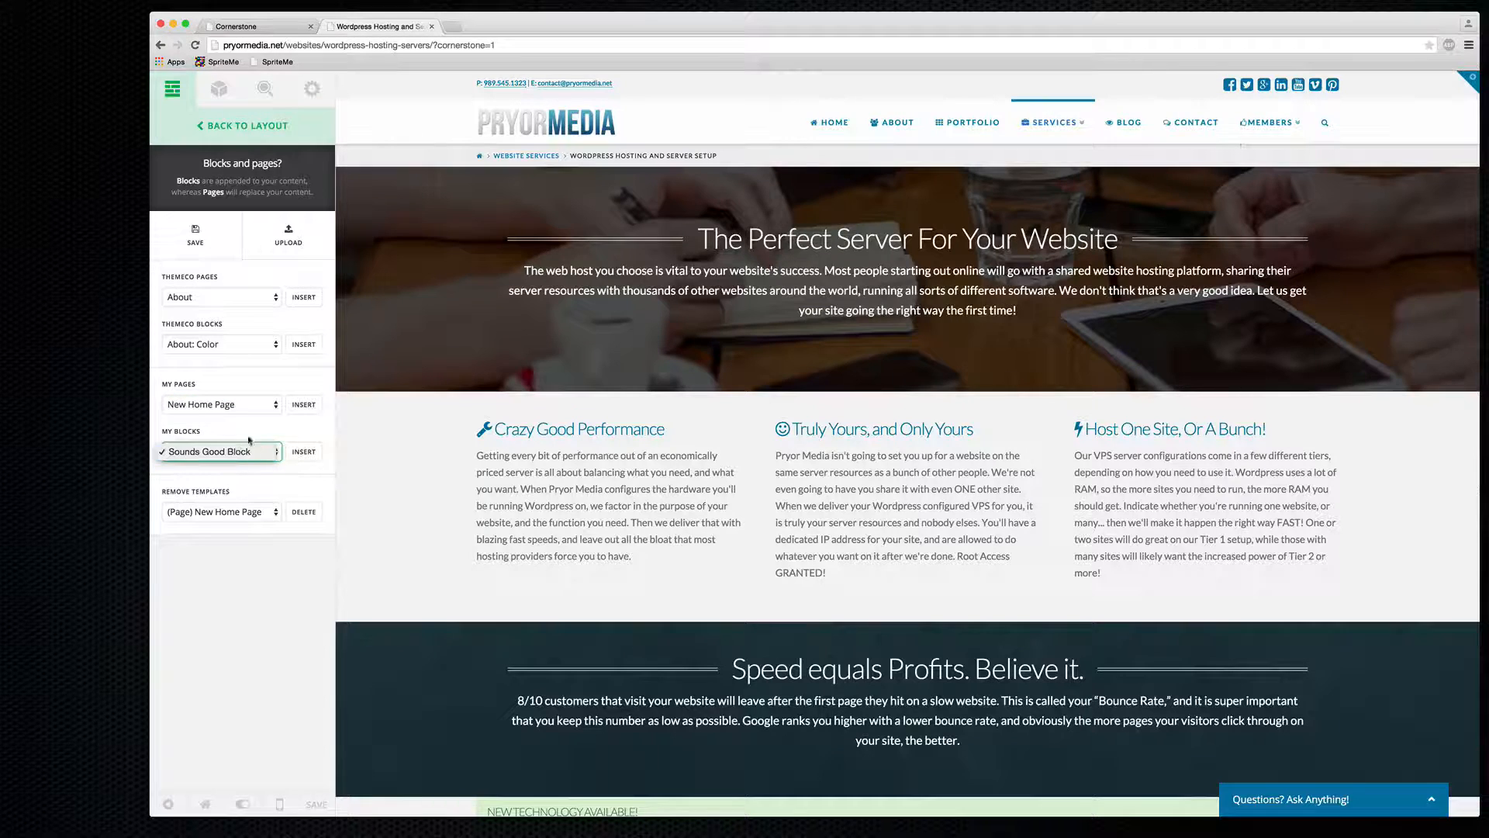
left_click(248, 449)
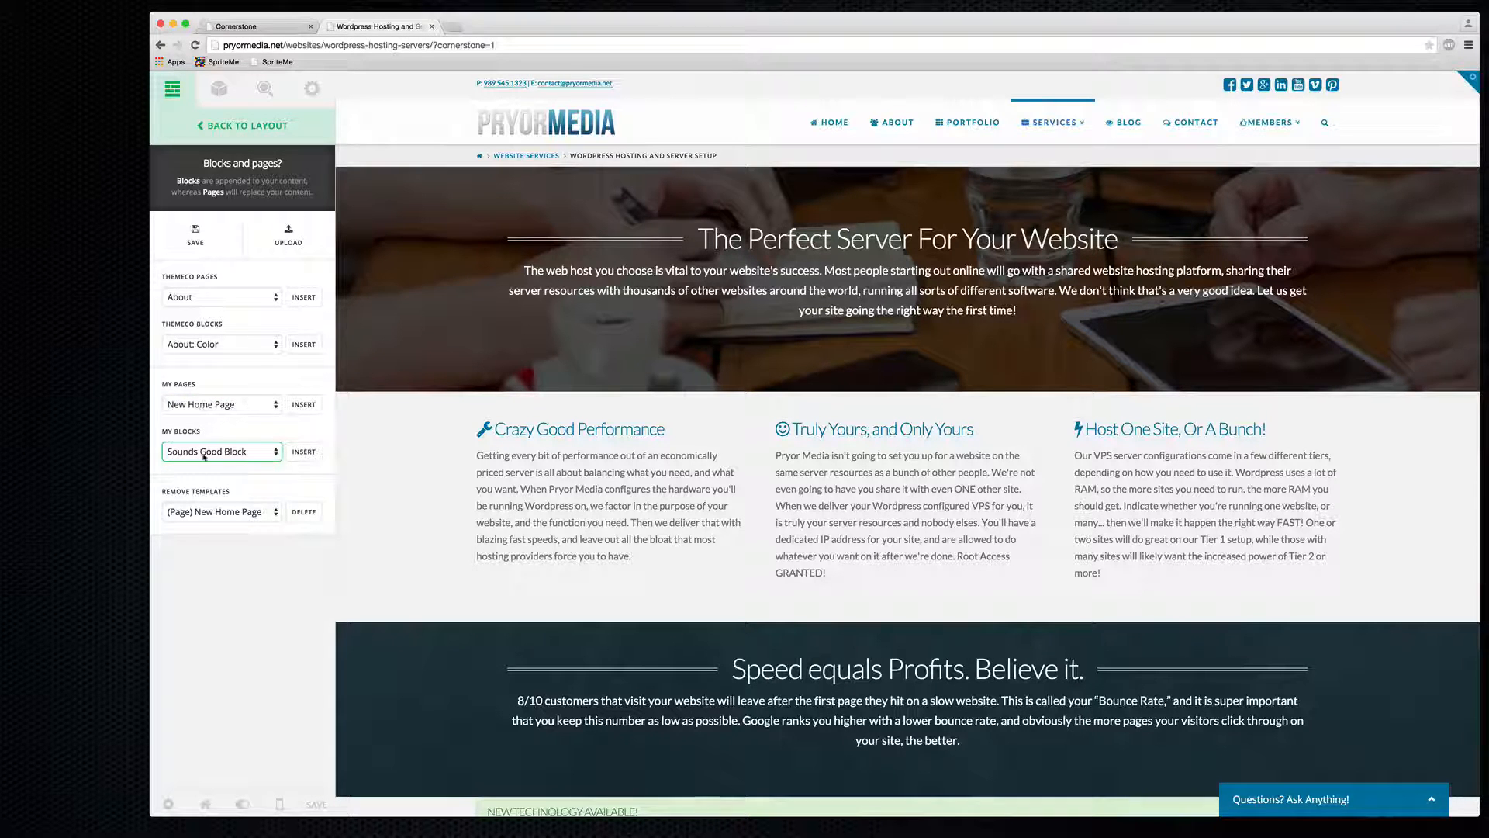
left_click(233, 579)
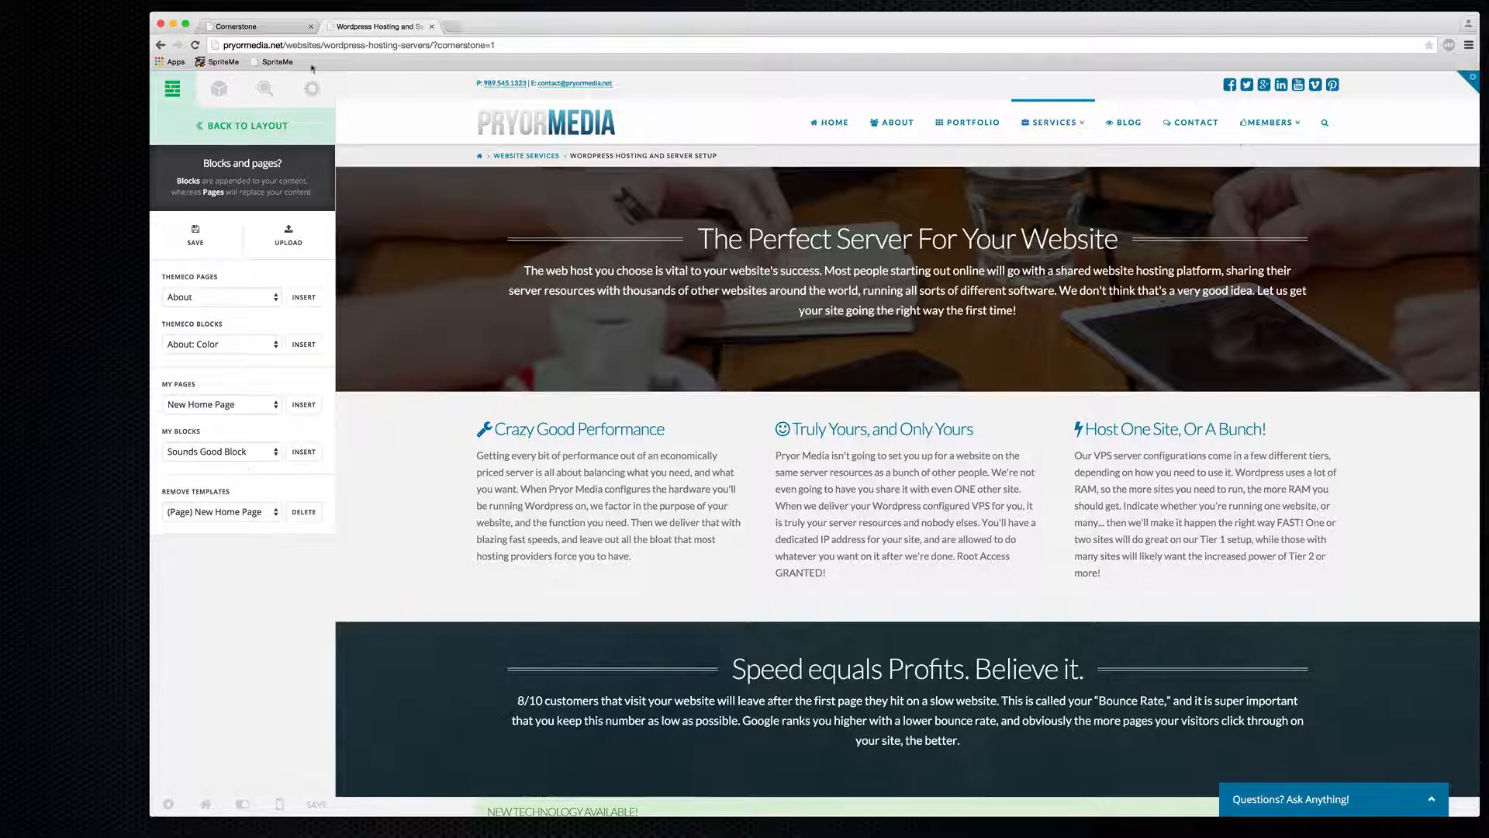
- Open the template options of the blank demo draft and compare them with those of the hosting page
left_click(273, 28)
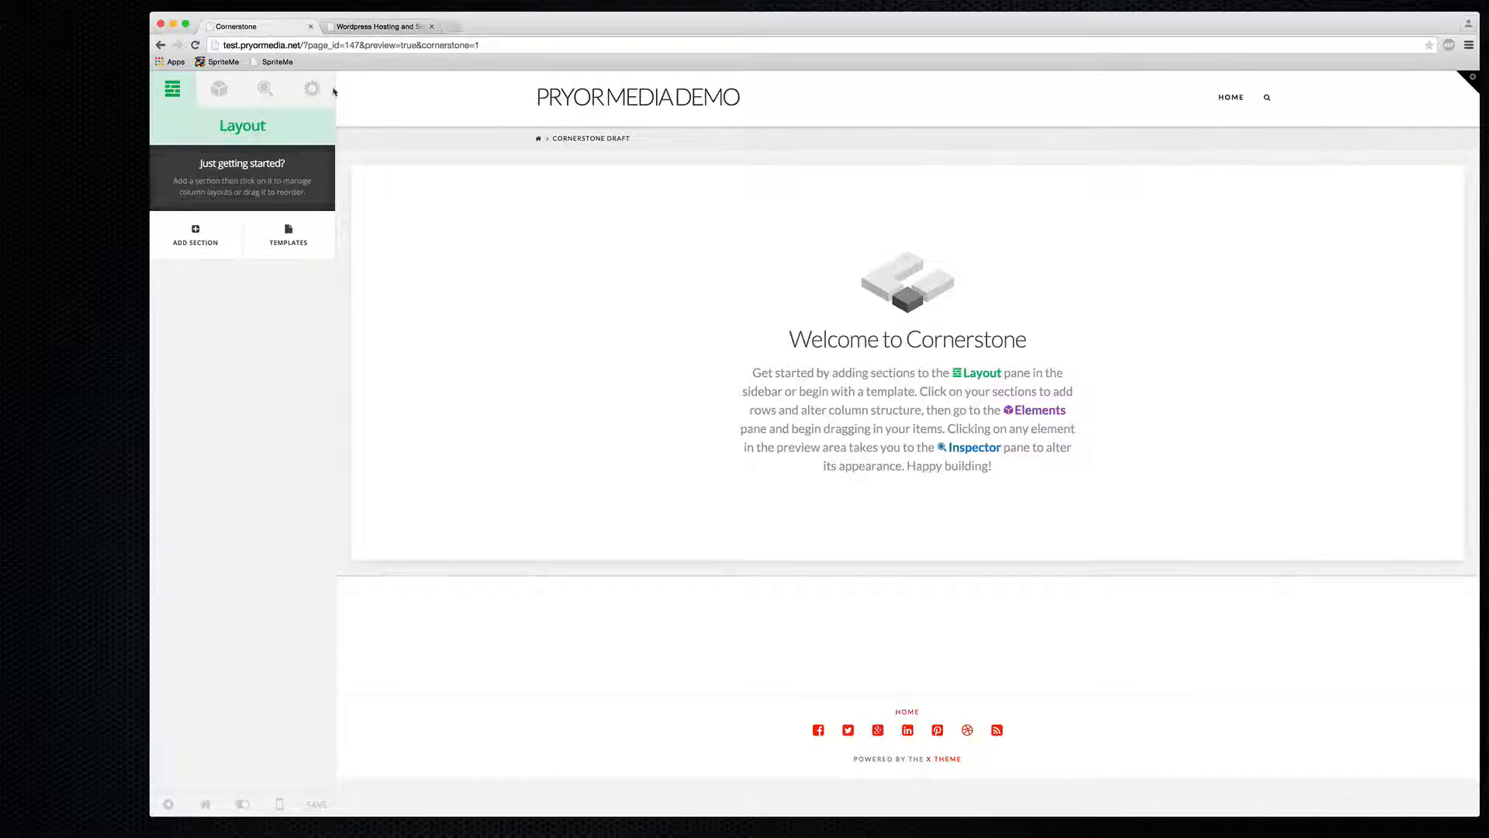
left_click(282, 235)
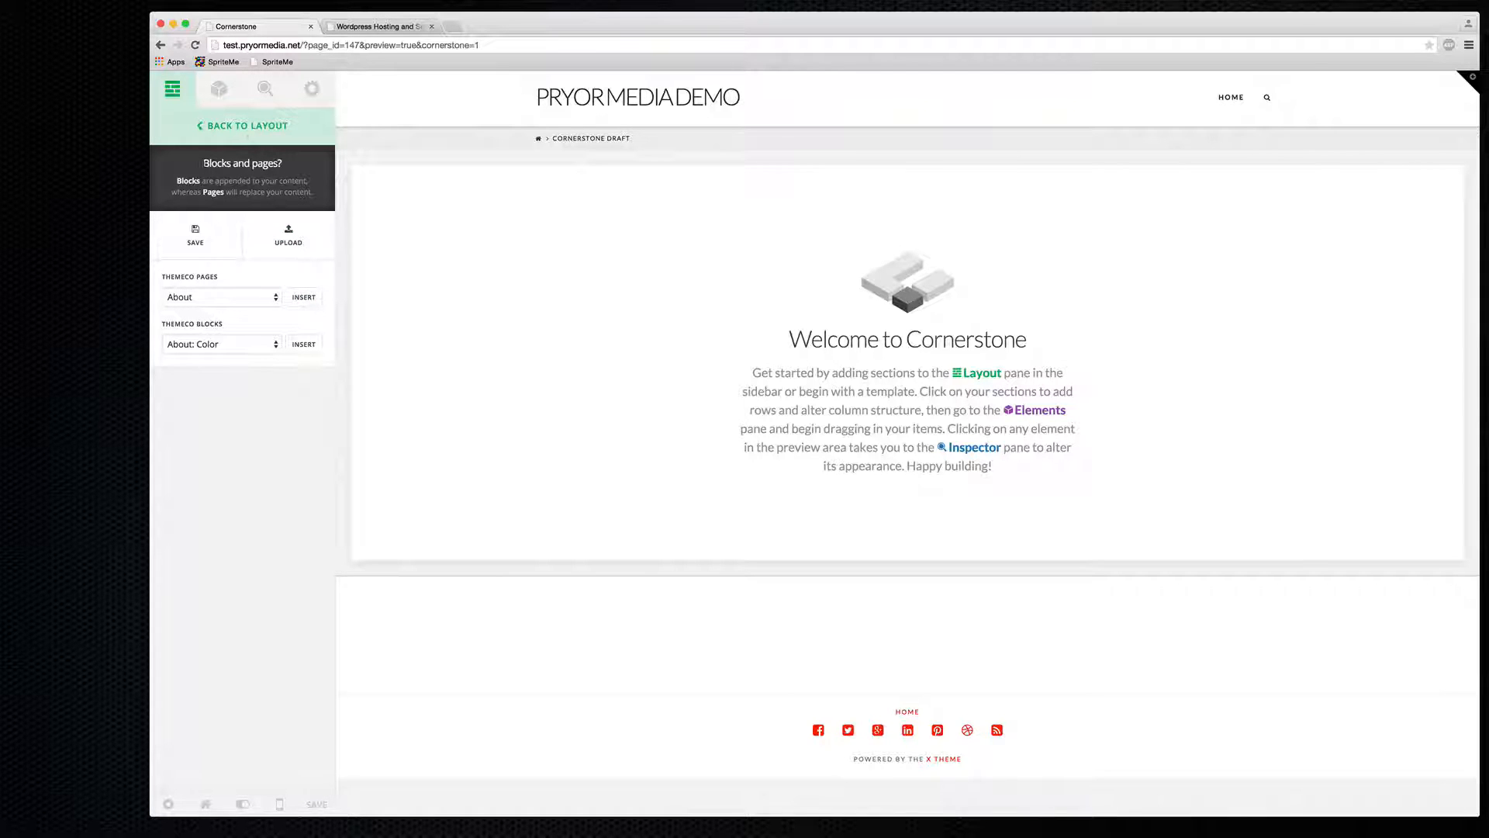
key("ctrl+Tab")
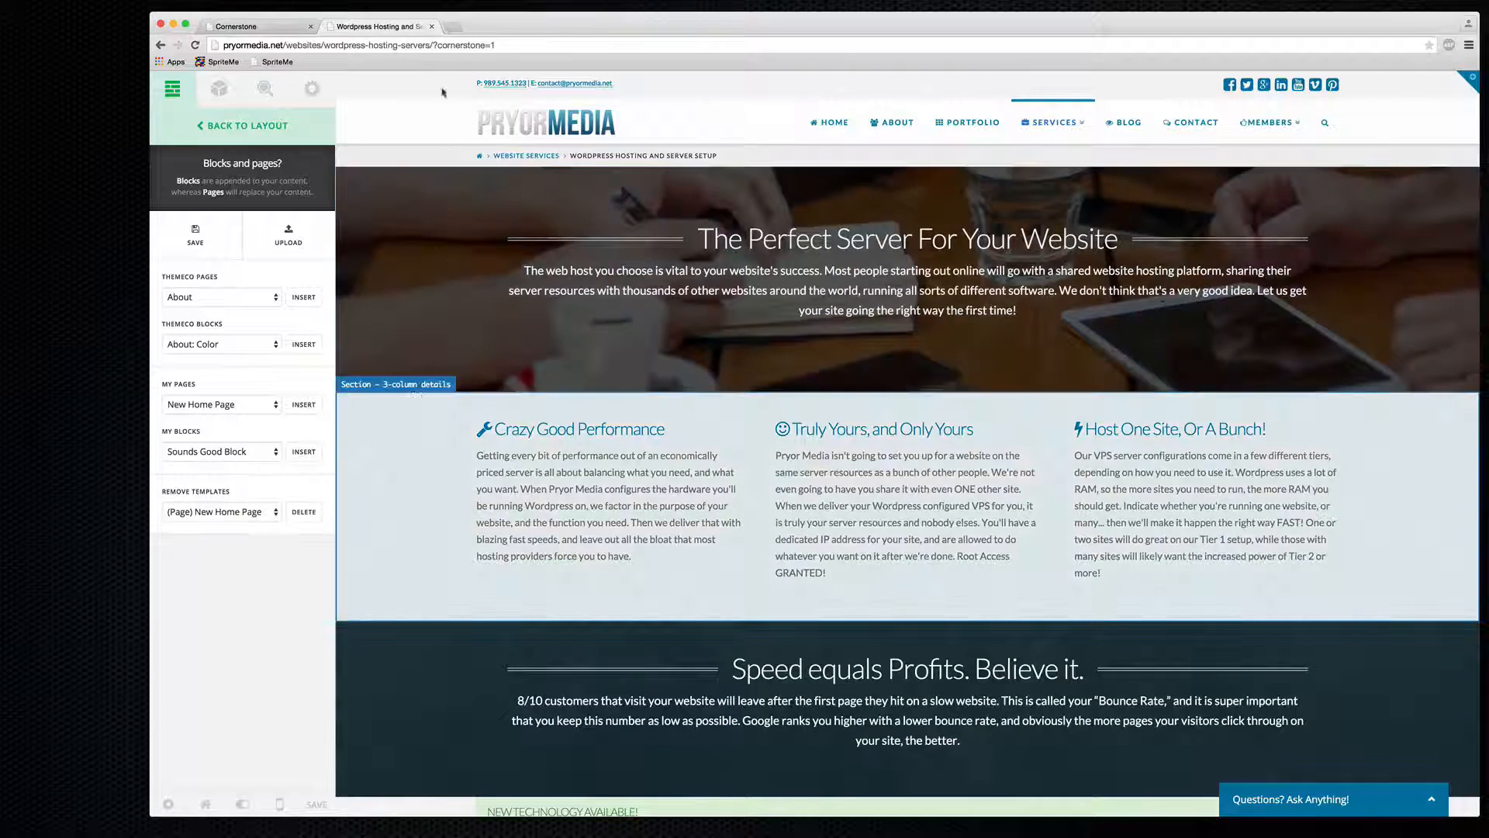
left_click(281, 28)
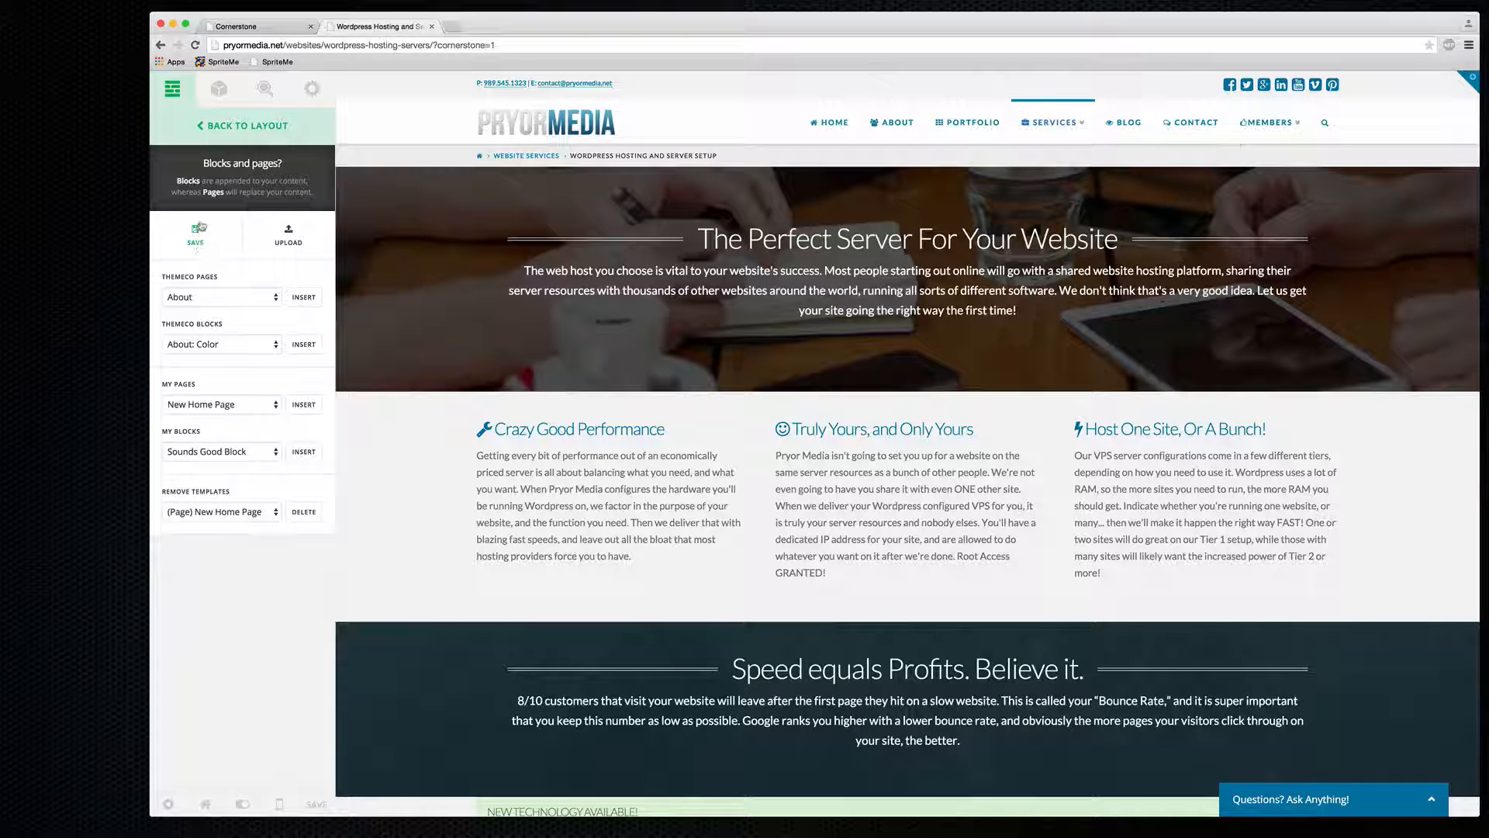
- Delete the Speed equals profits, Alert Area, Pricing Tables and Final Banner Area sections from the hosting page's layout
left_click(242, 130)
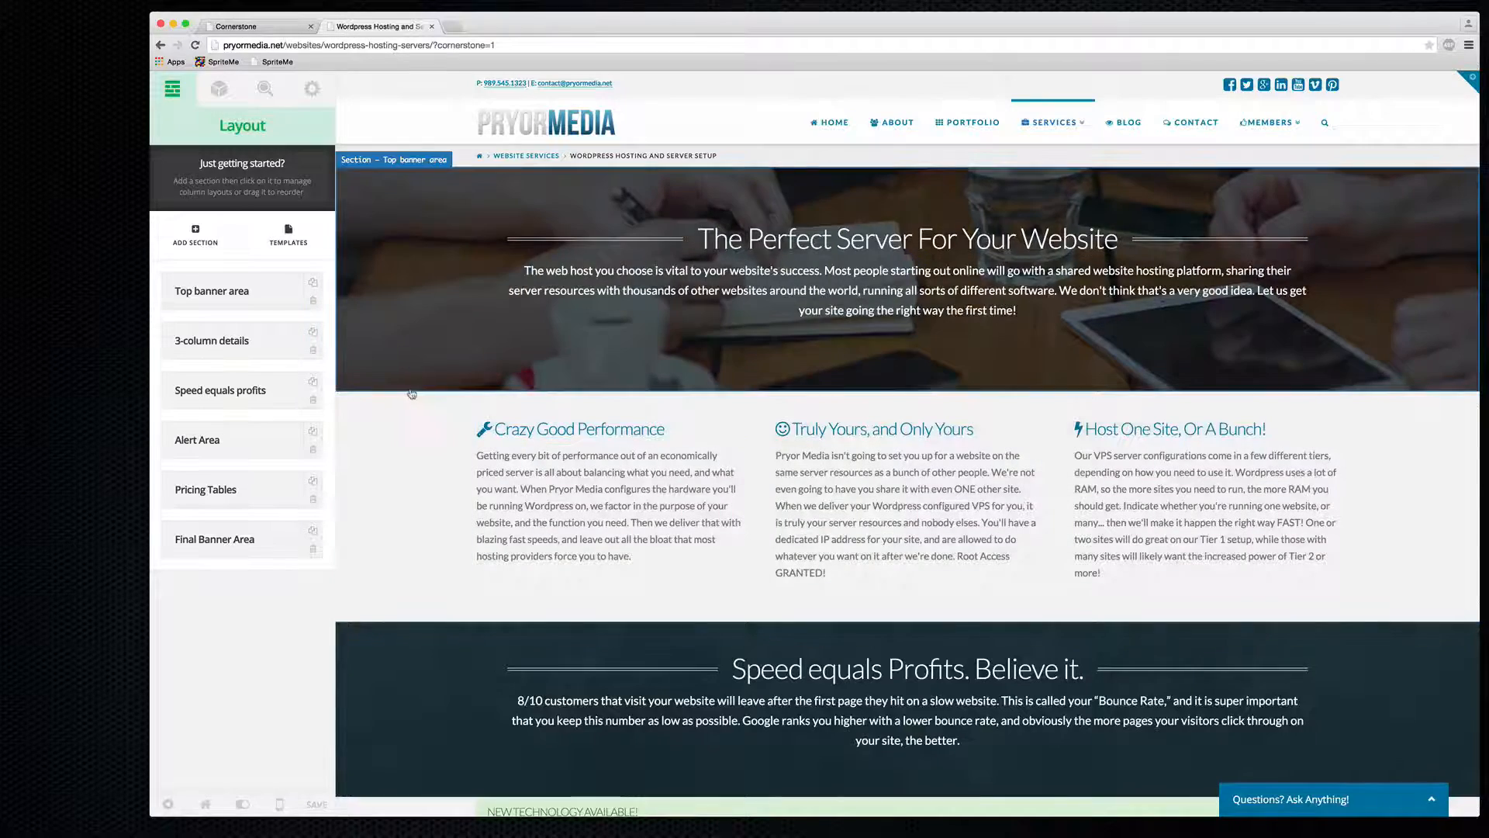
scroll(400, 361, "down", 3)
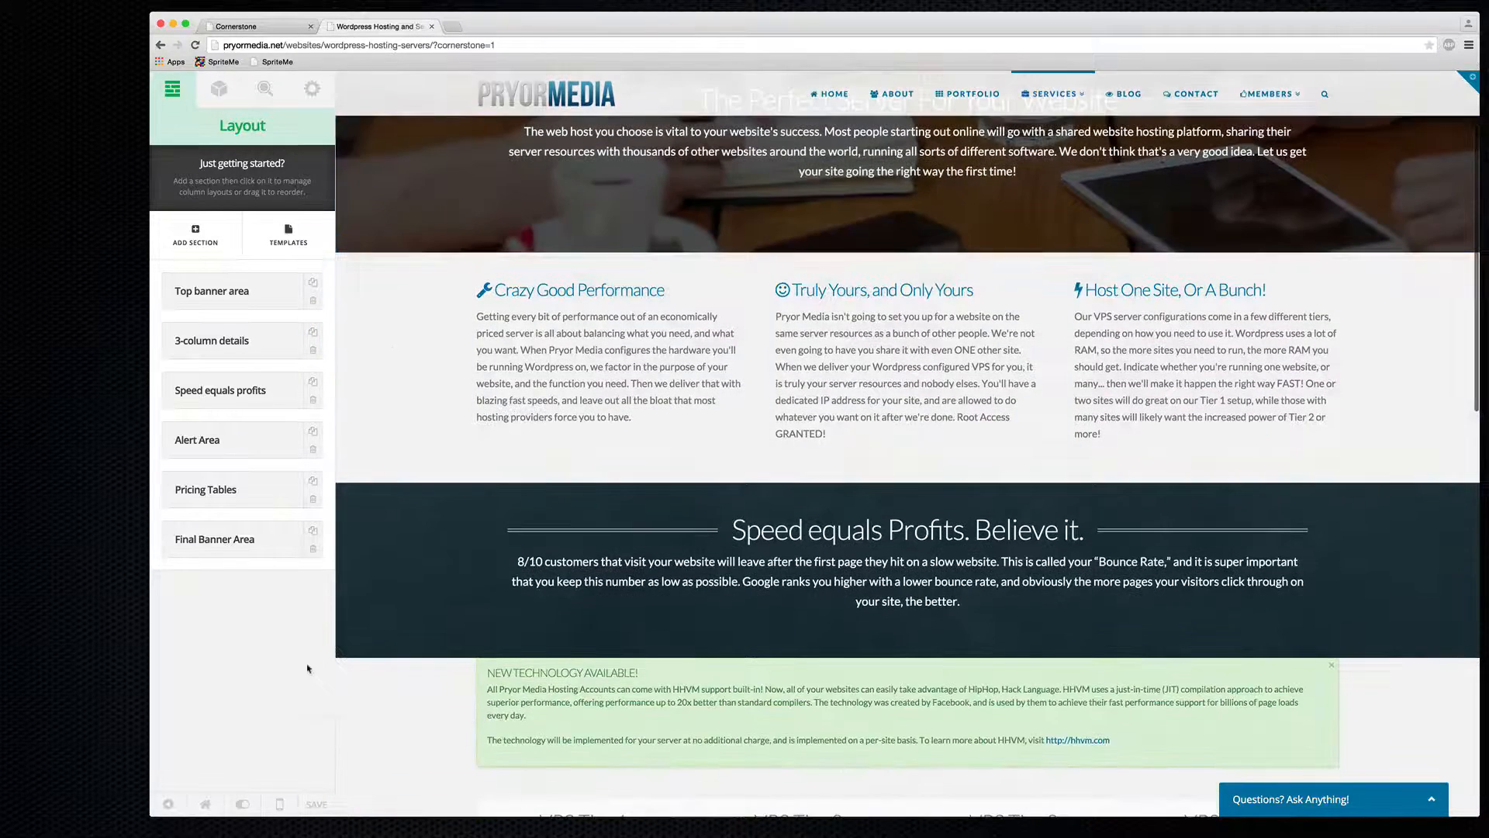
scroll(620, 260, "down", 5)
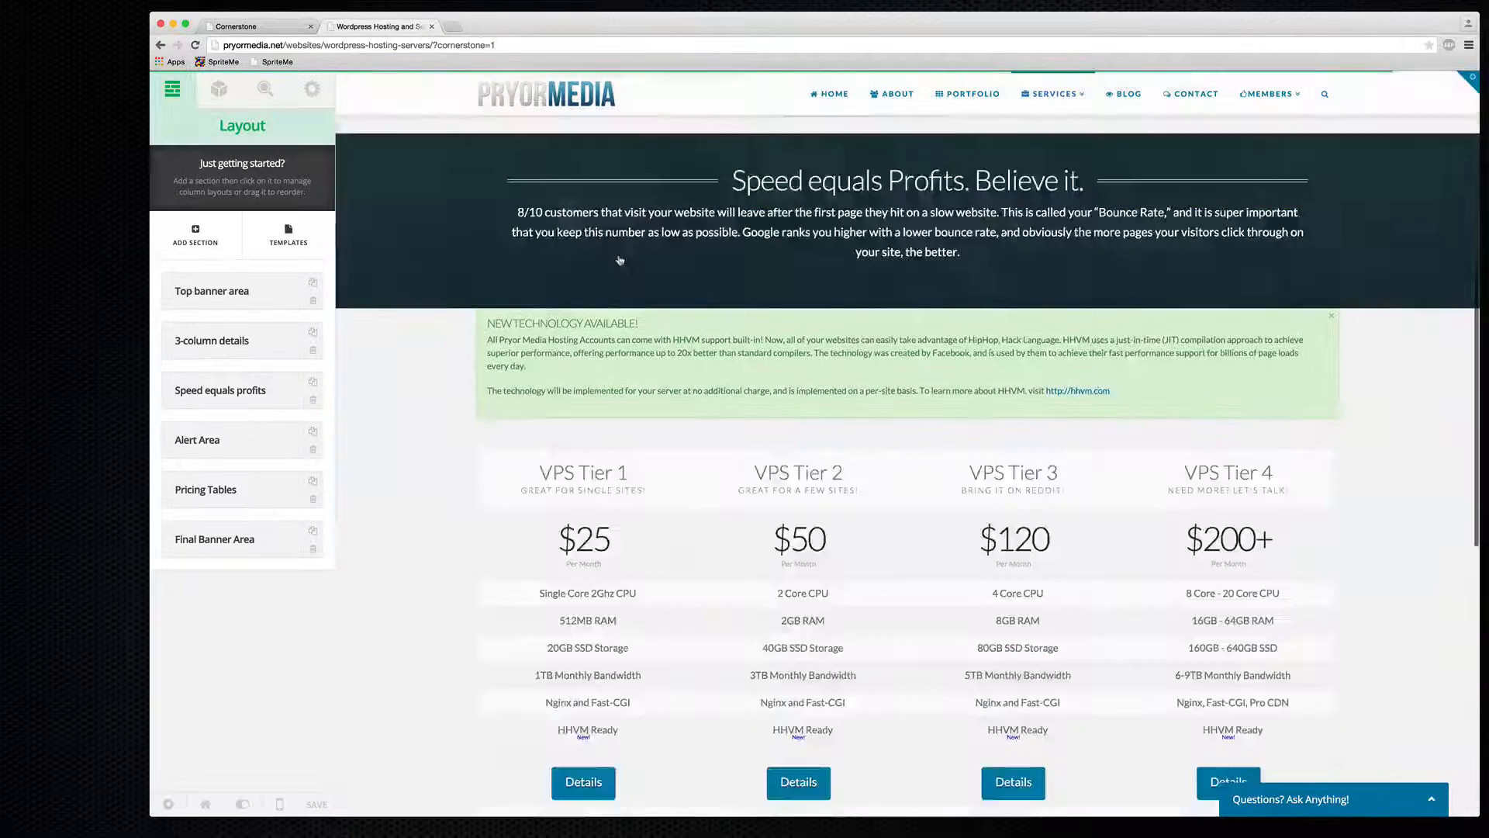
scroll(619, 260, "down", 4)
scroll(543, 261, "up", 10)
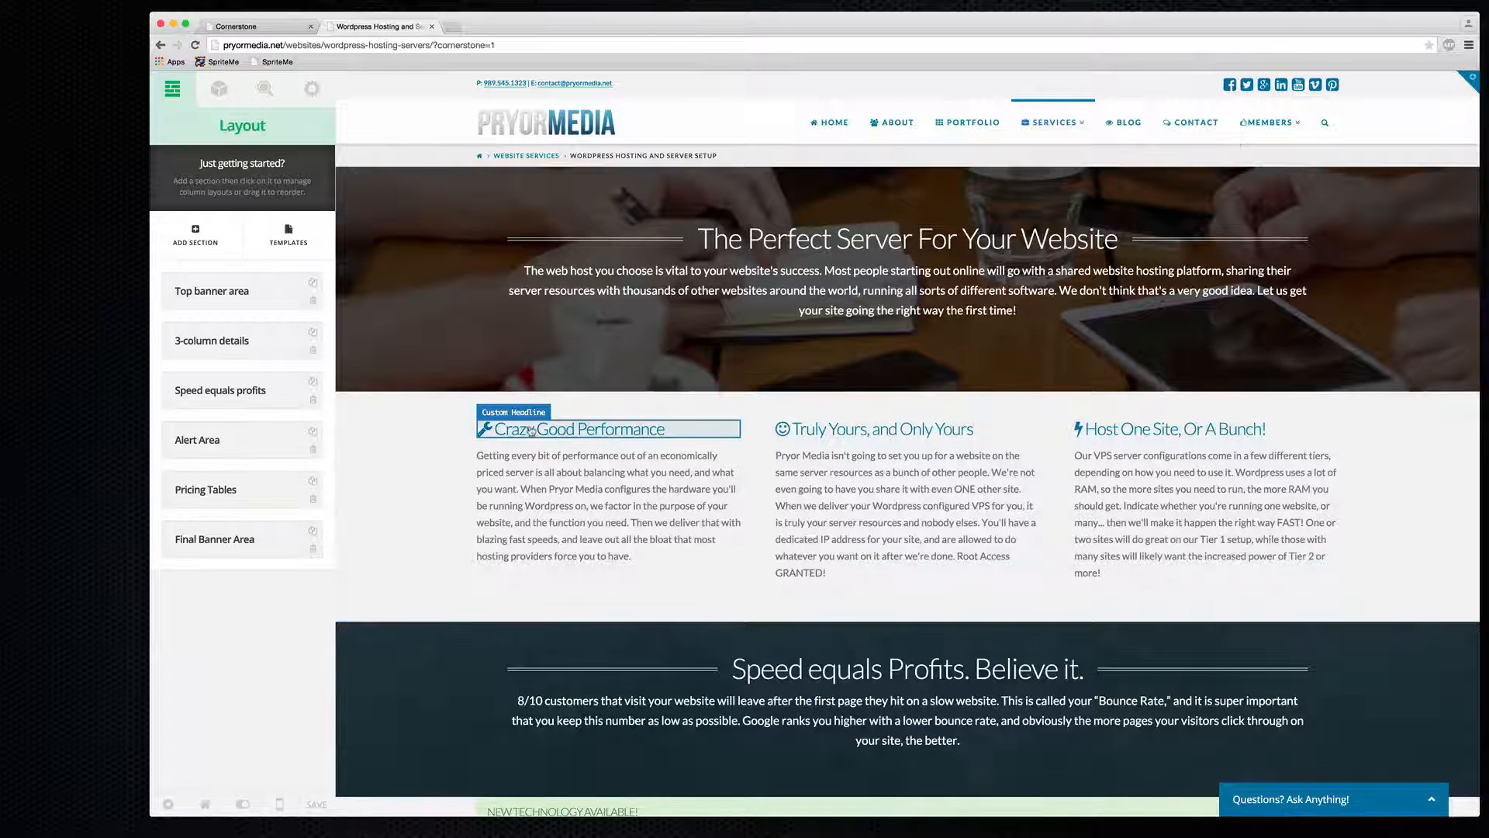
left_click(312, 400)
left_click(209, 482)
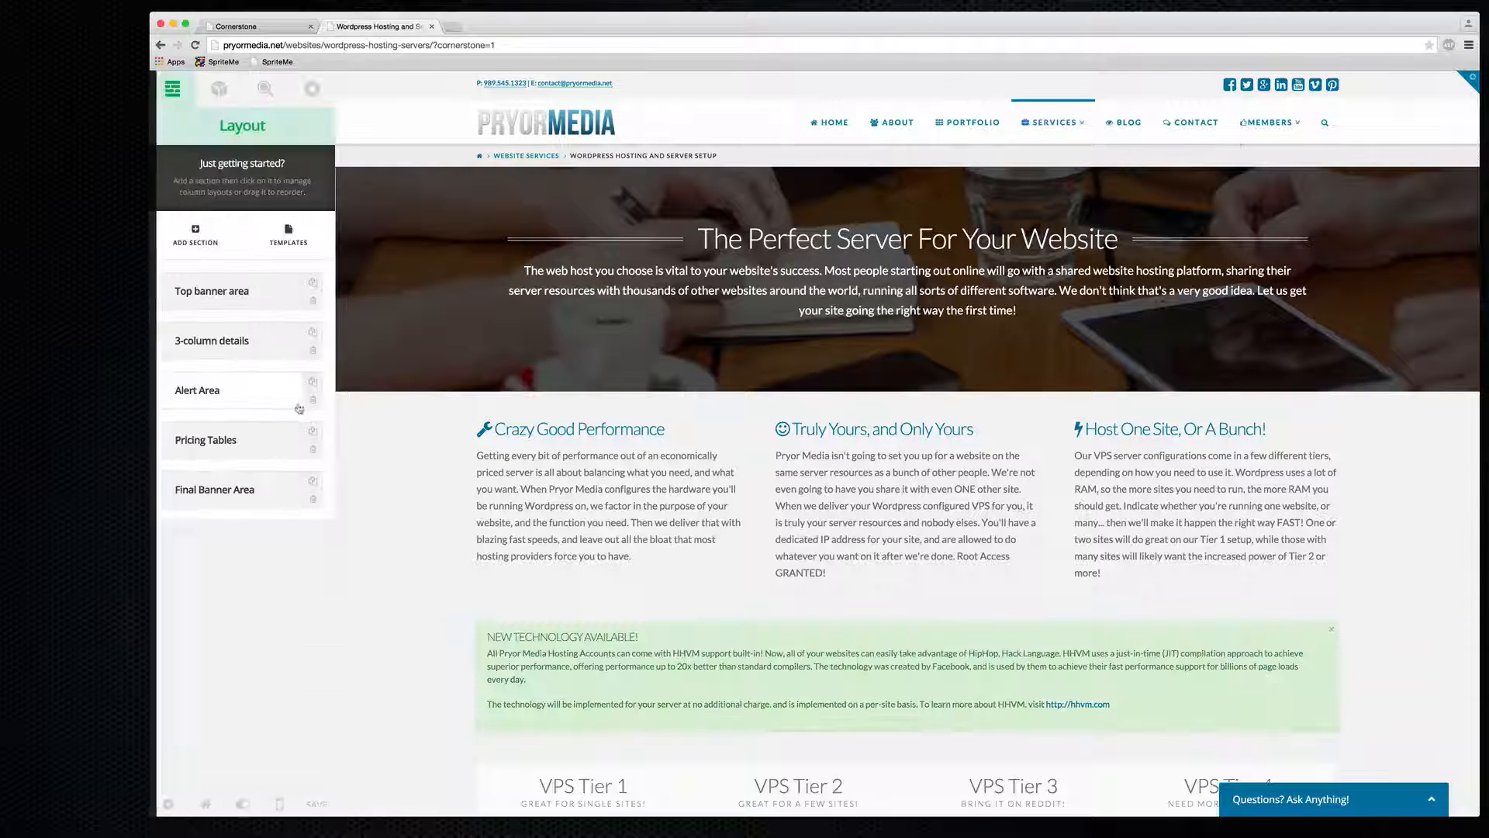
left_click(311, 400)
left_click(209, 469)
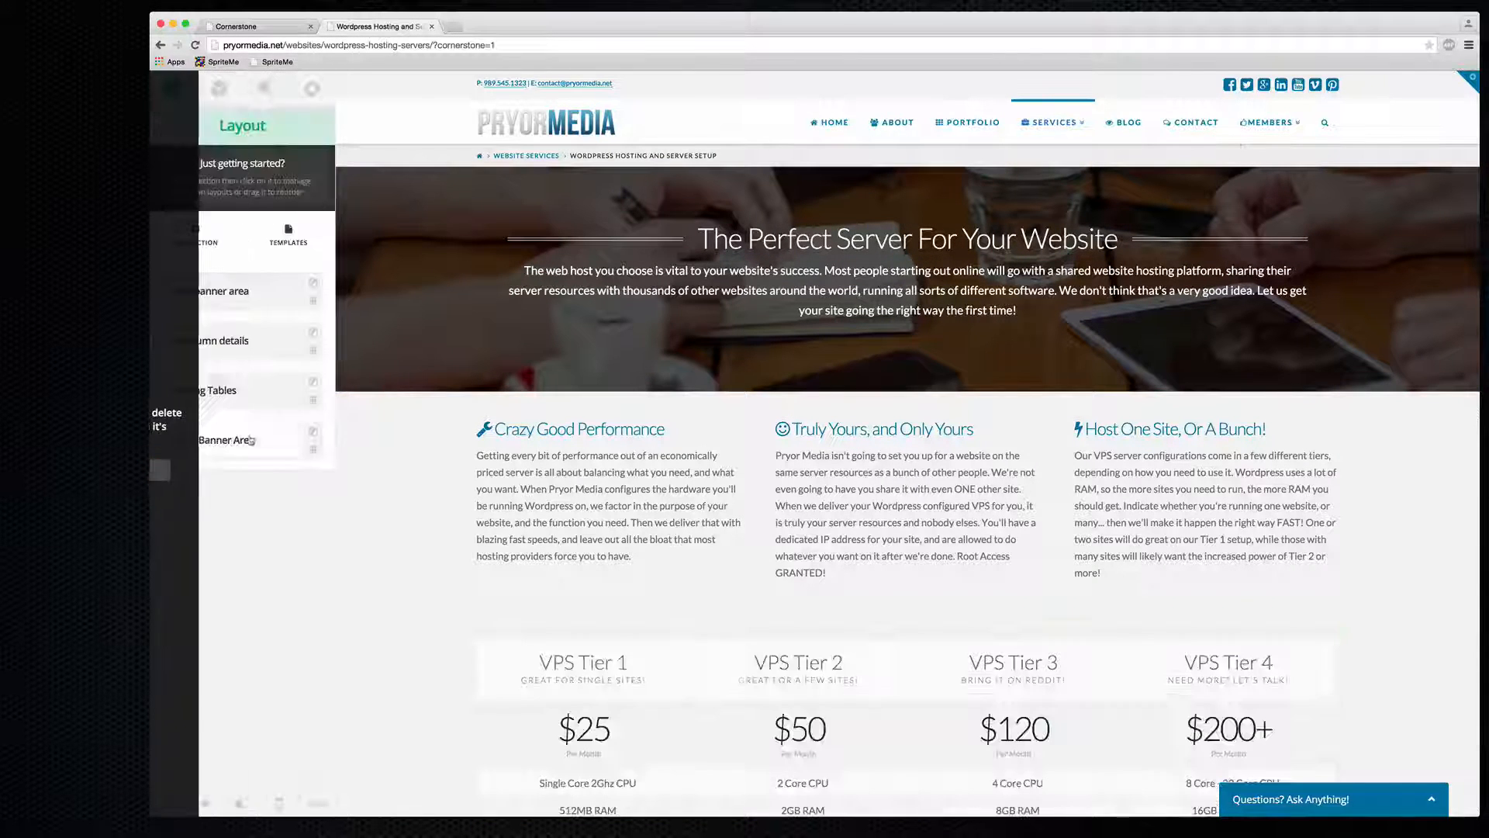
left_click(318, 406)
left_click(209, 469)
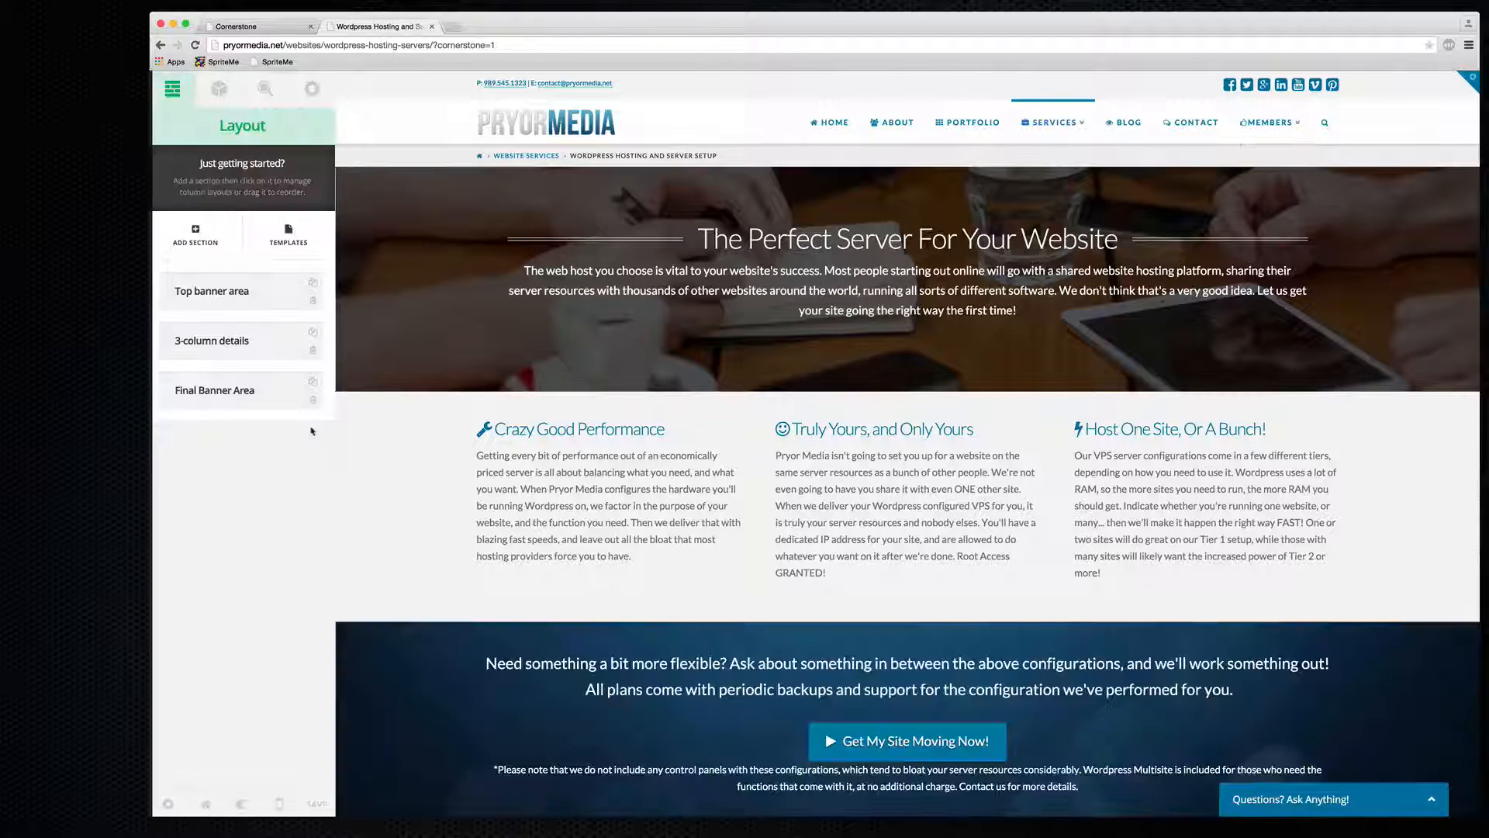
left_click(314, 398)
left_click(235, 468)
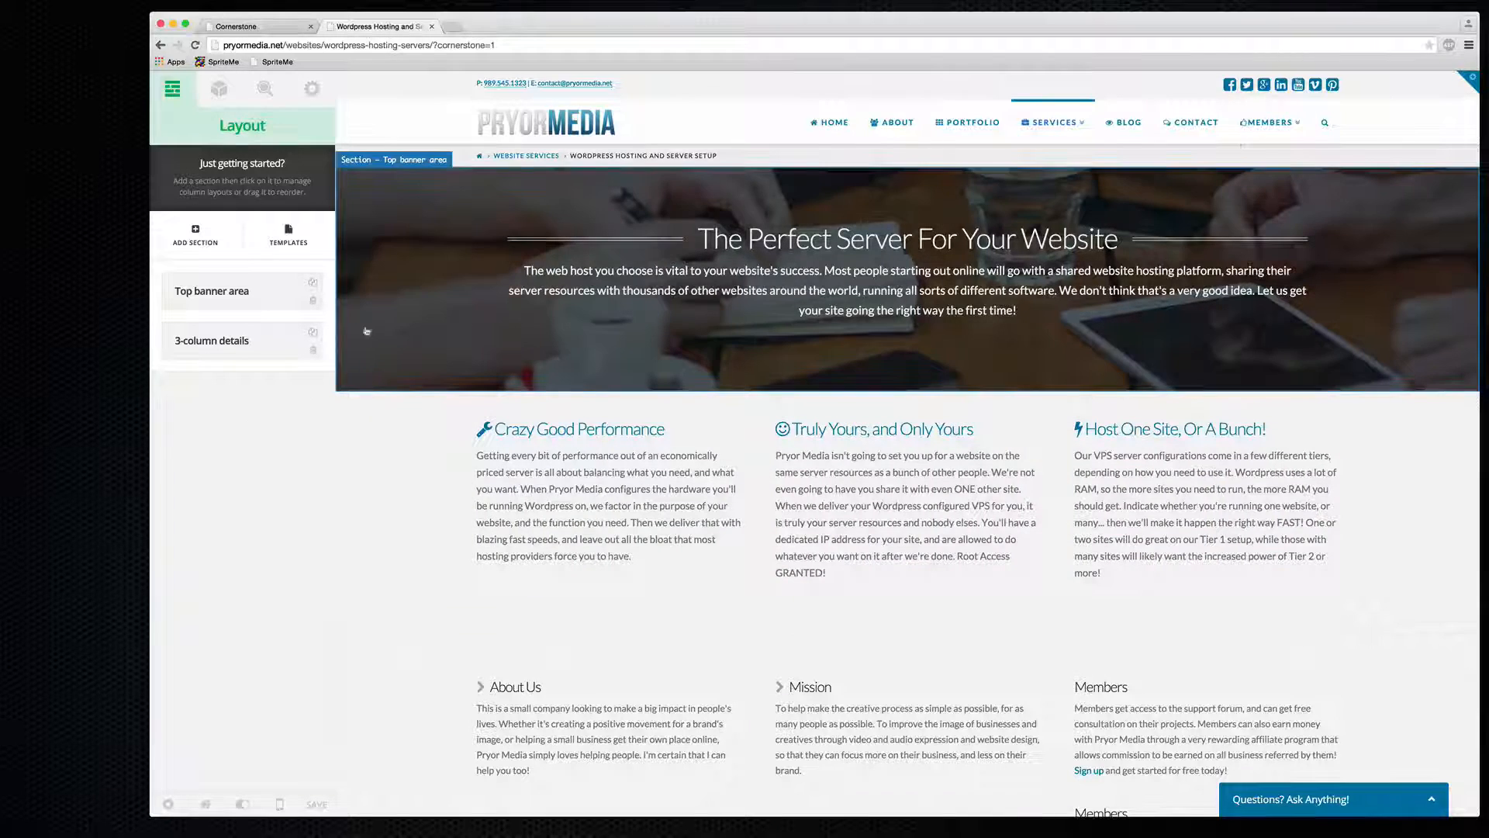
- Save the remaining layout as a template named "demo transfer" and download it as a file
left_click(286, 239)
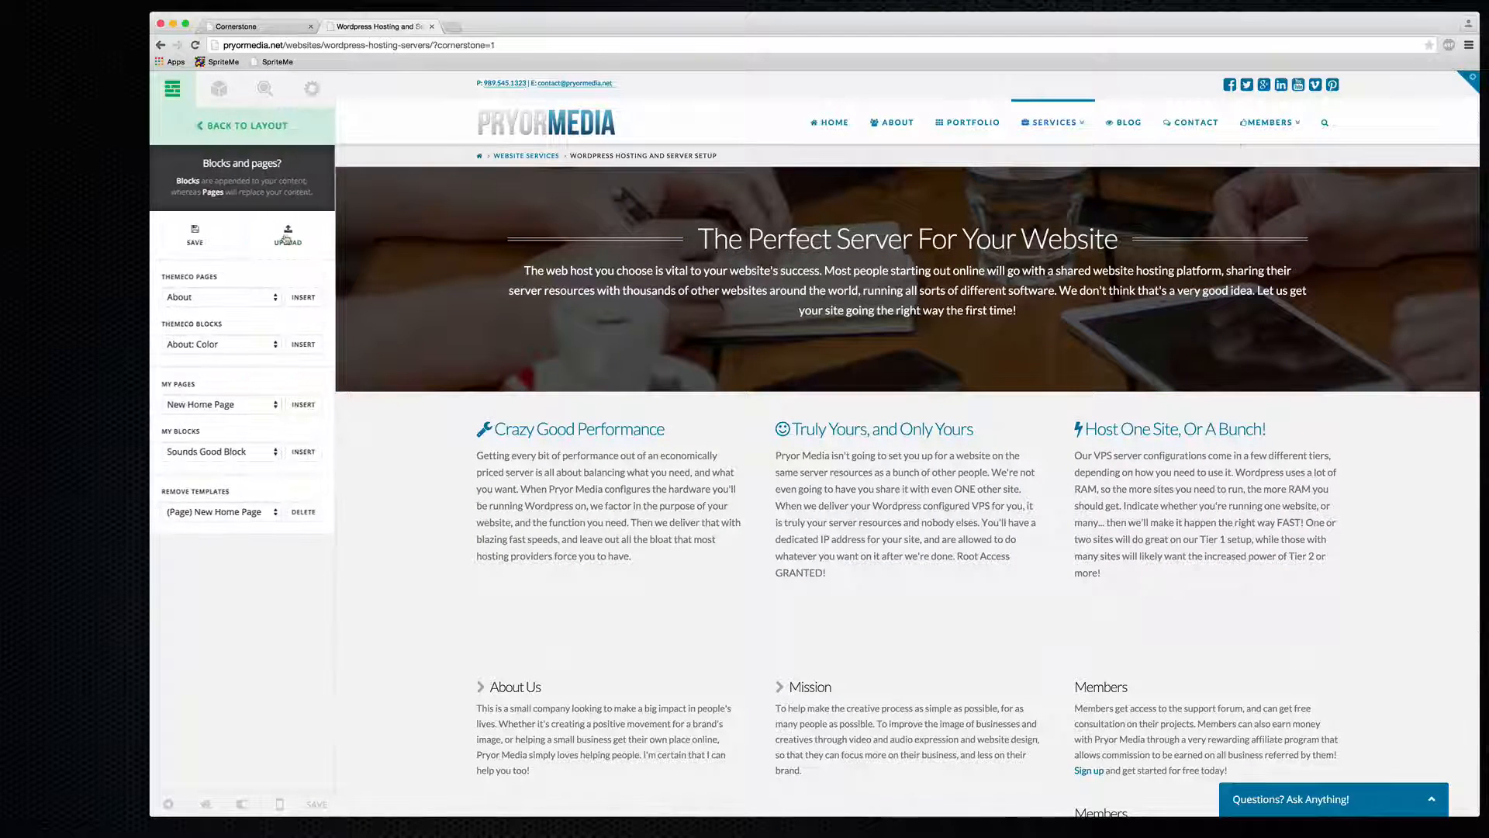
left_click(199, 235)
left_click_drag(287, 166, 107, 163)
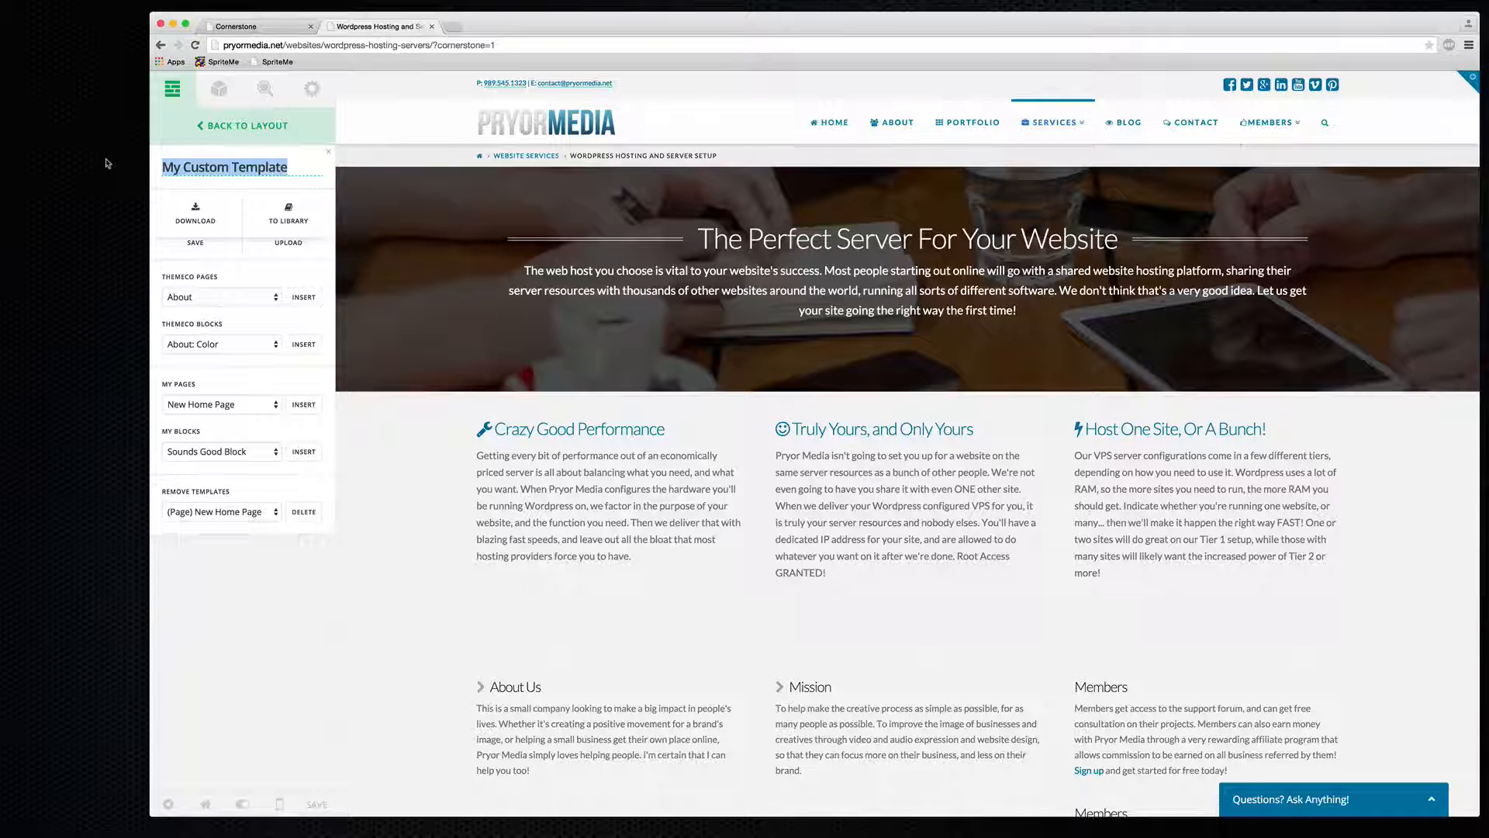
type("demo trans")
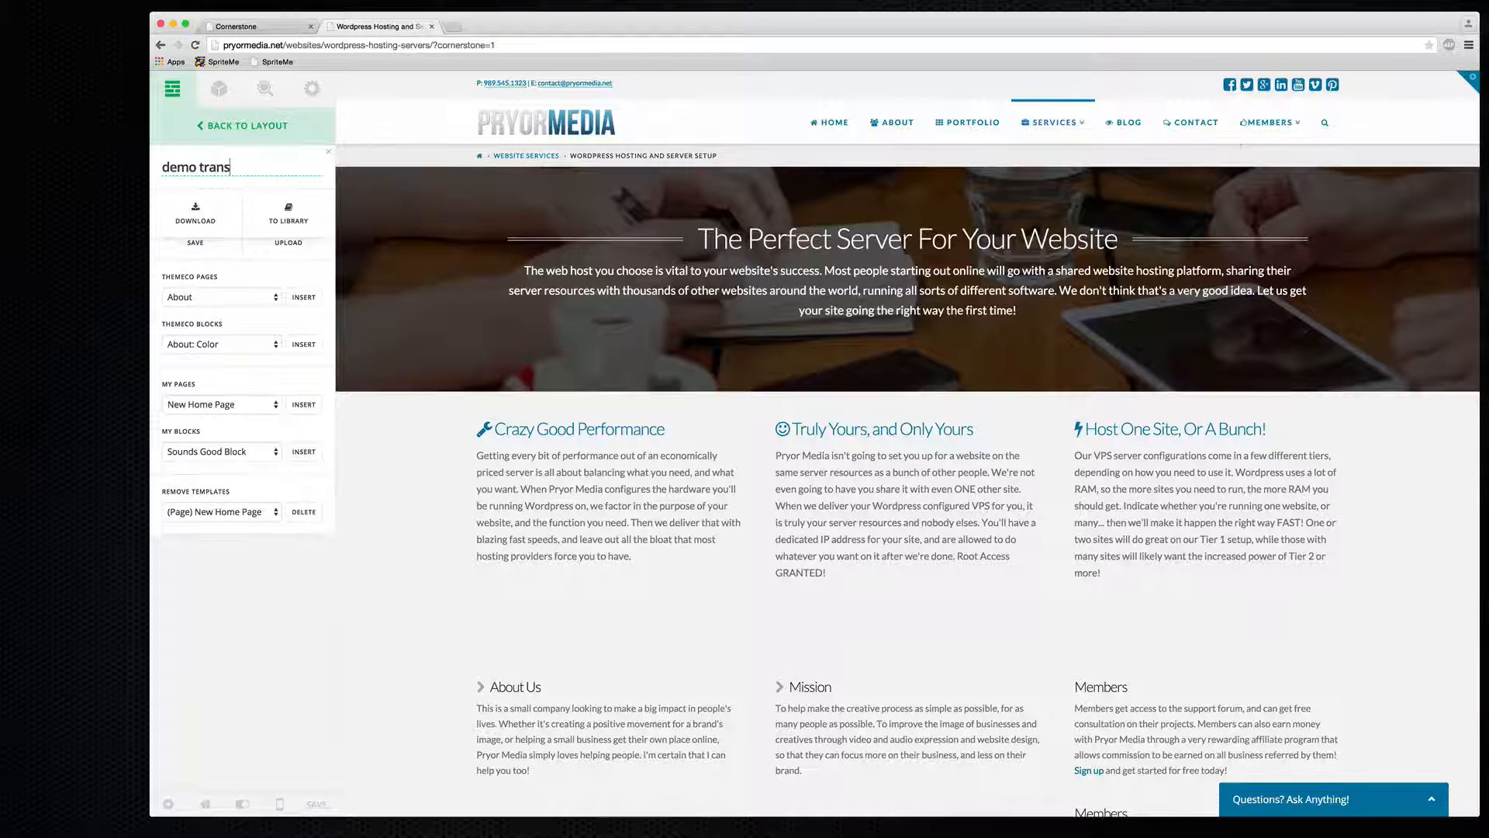
type("fer")
left_click(195, 223)
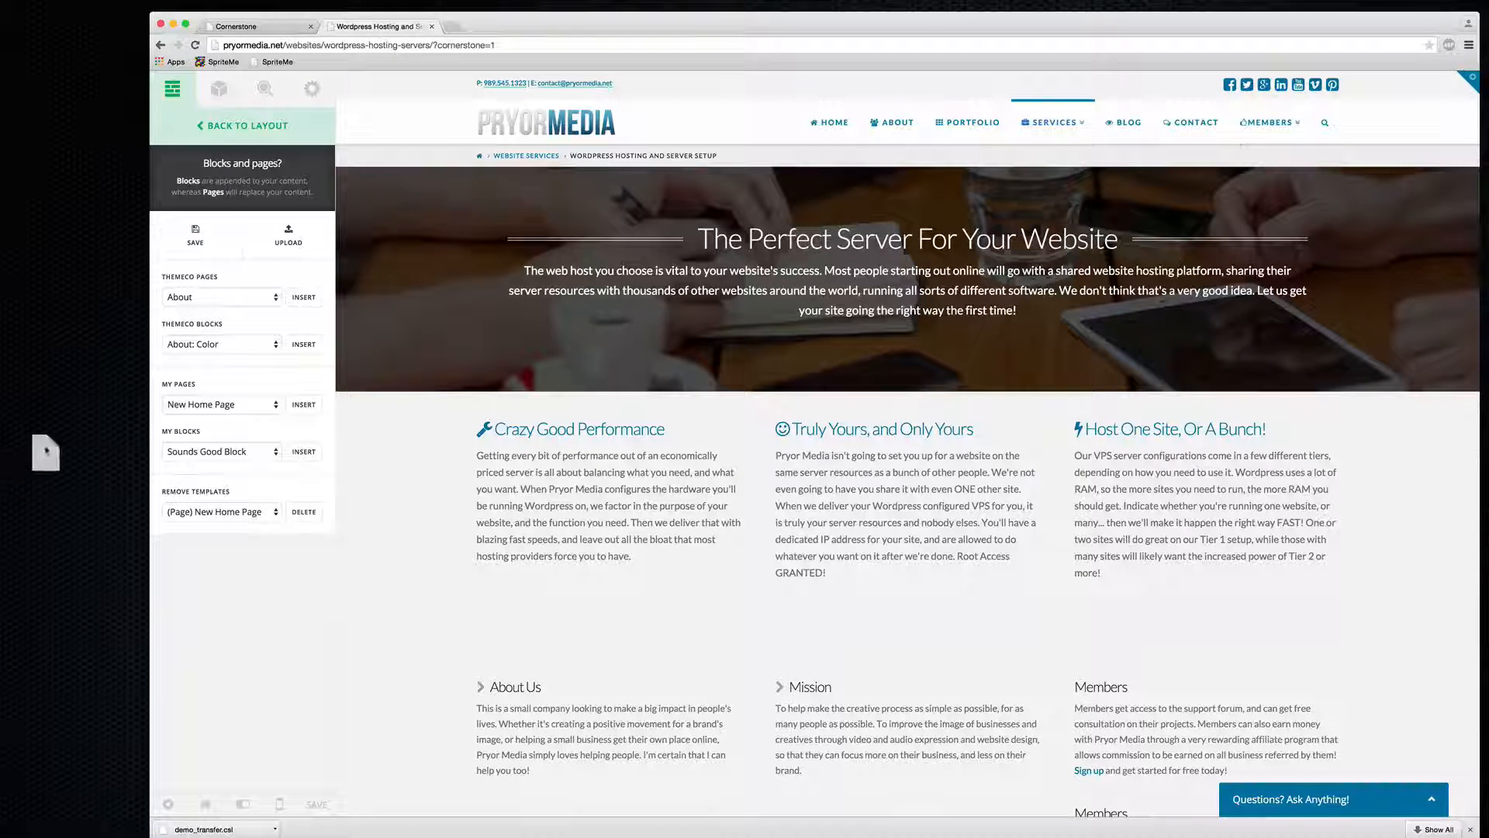
- Place the downloaded demo_transfer.csl file on the desktop beside the browser window and close the downloads bar
left_click_drag(55, 425, 86, 251)
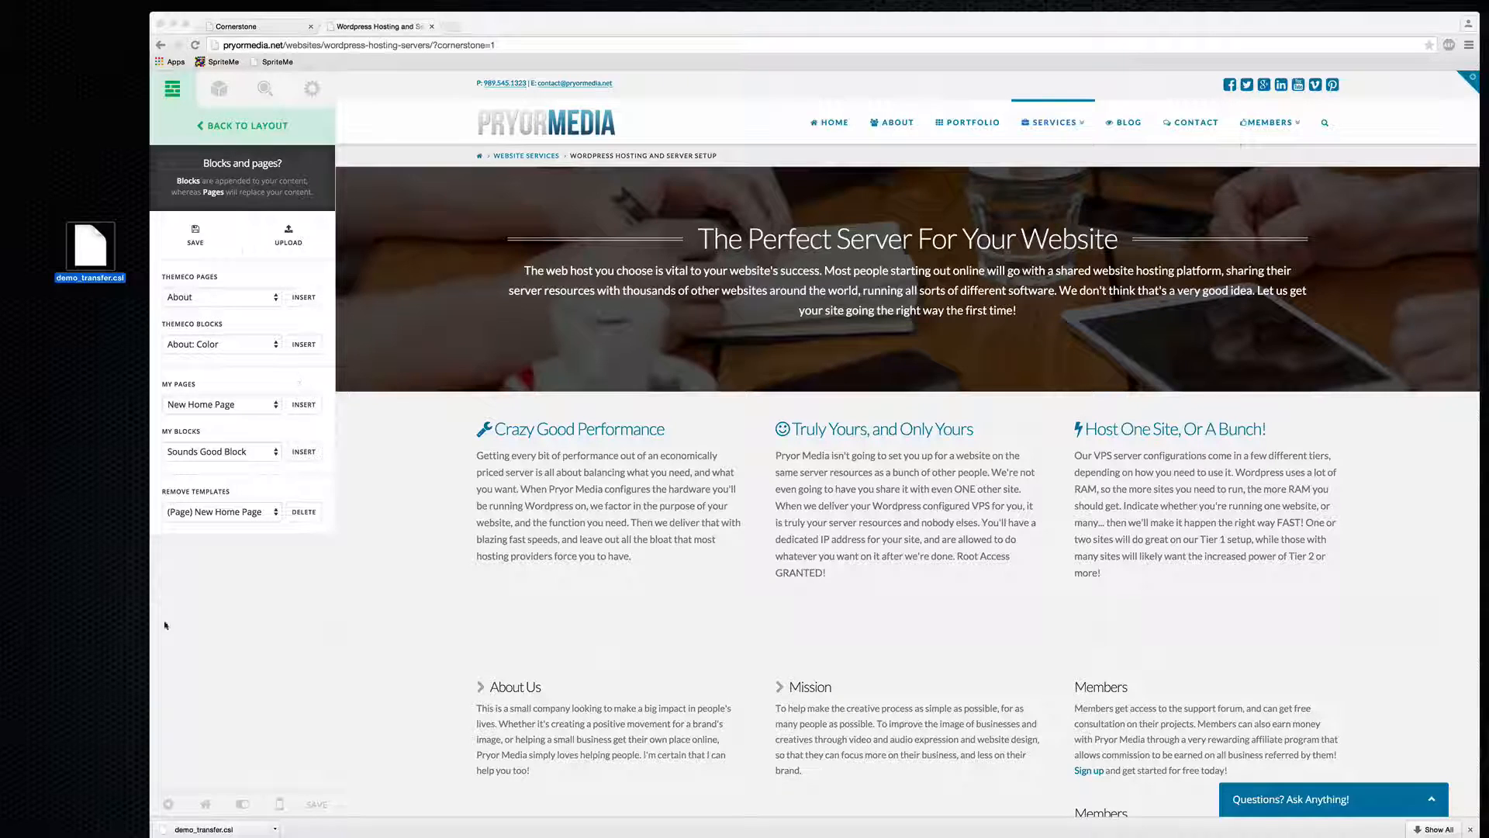
left_click(226, 648)
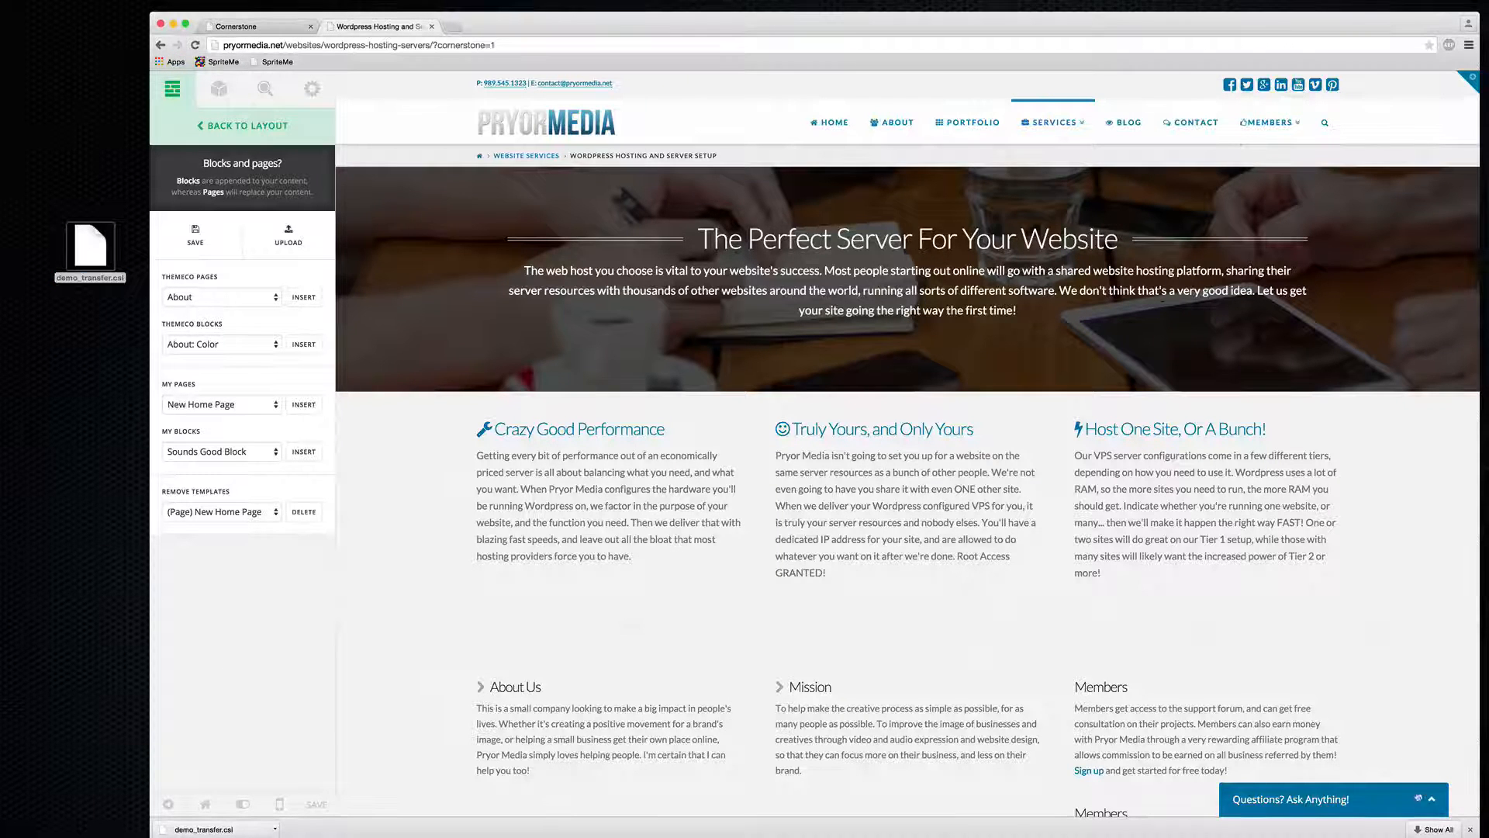
left_click(1470, 829)
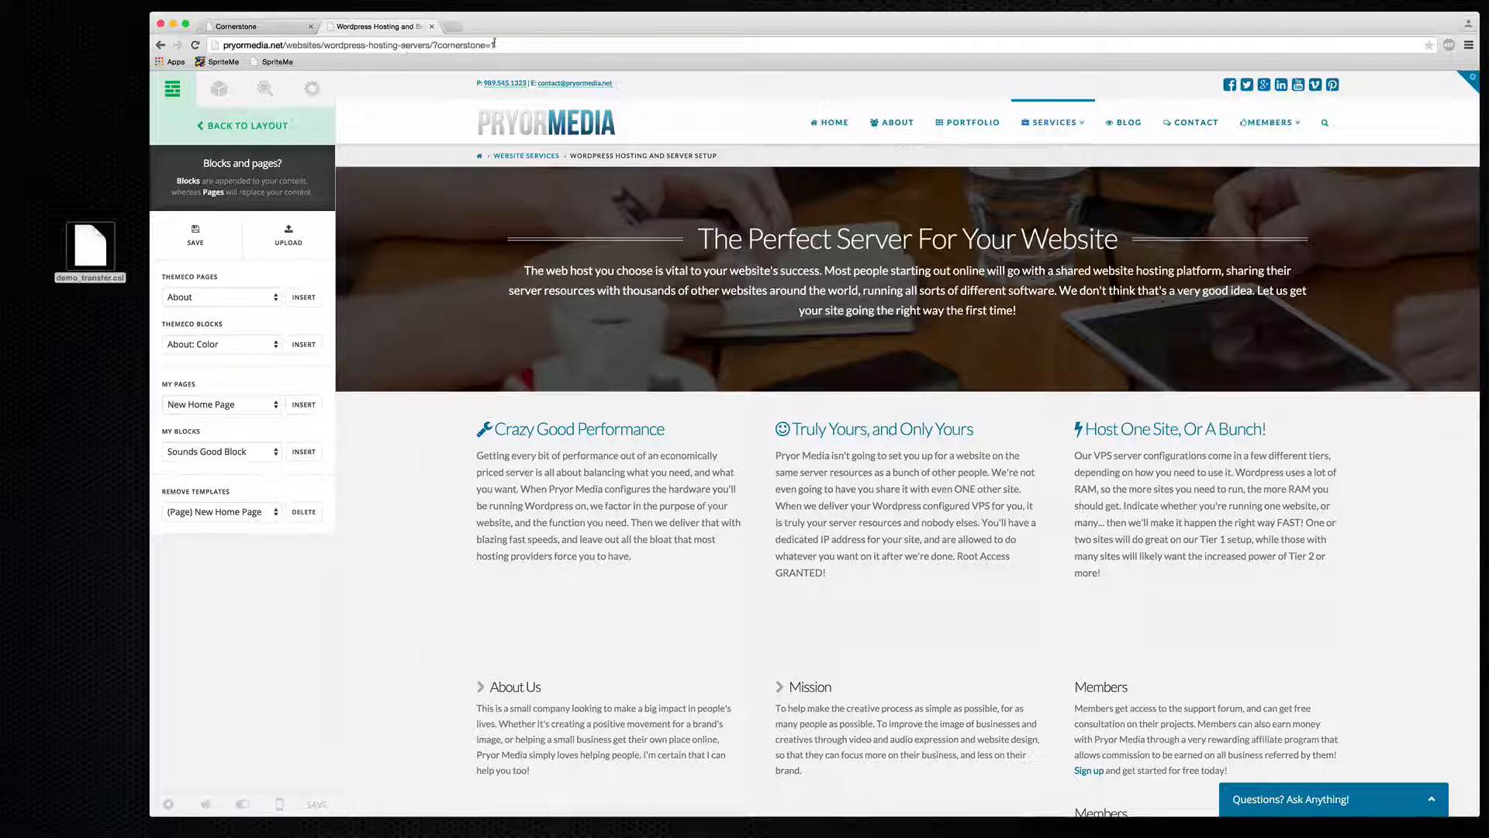
- Reload the hosting page without saving to restore the deleted sections, and check the whole page
left_click(528, 45)
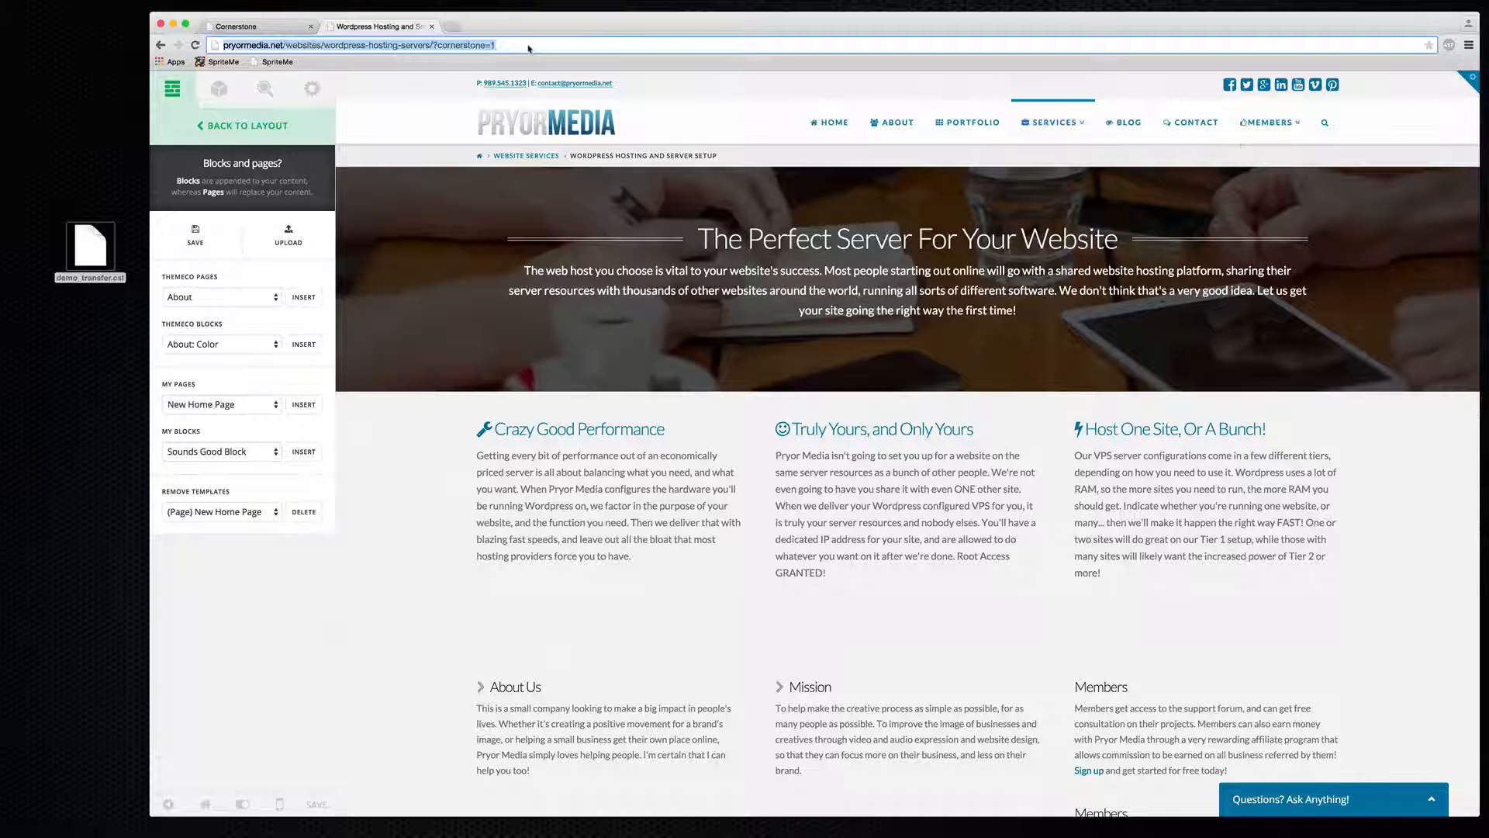
key("Return")
left_click(835, 271)
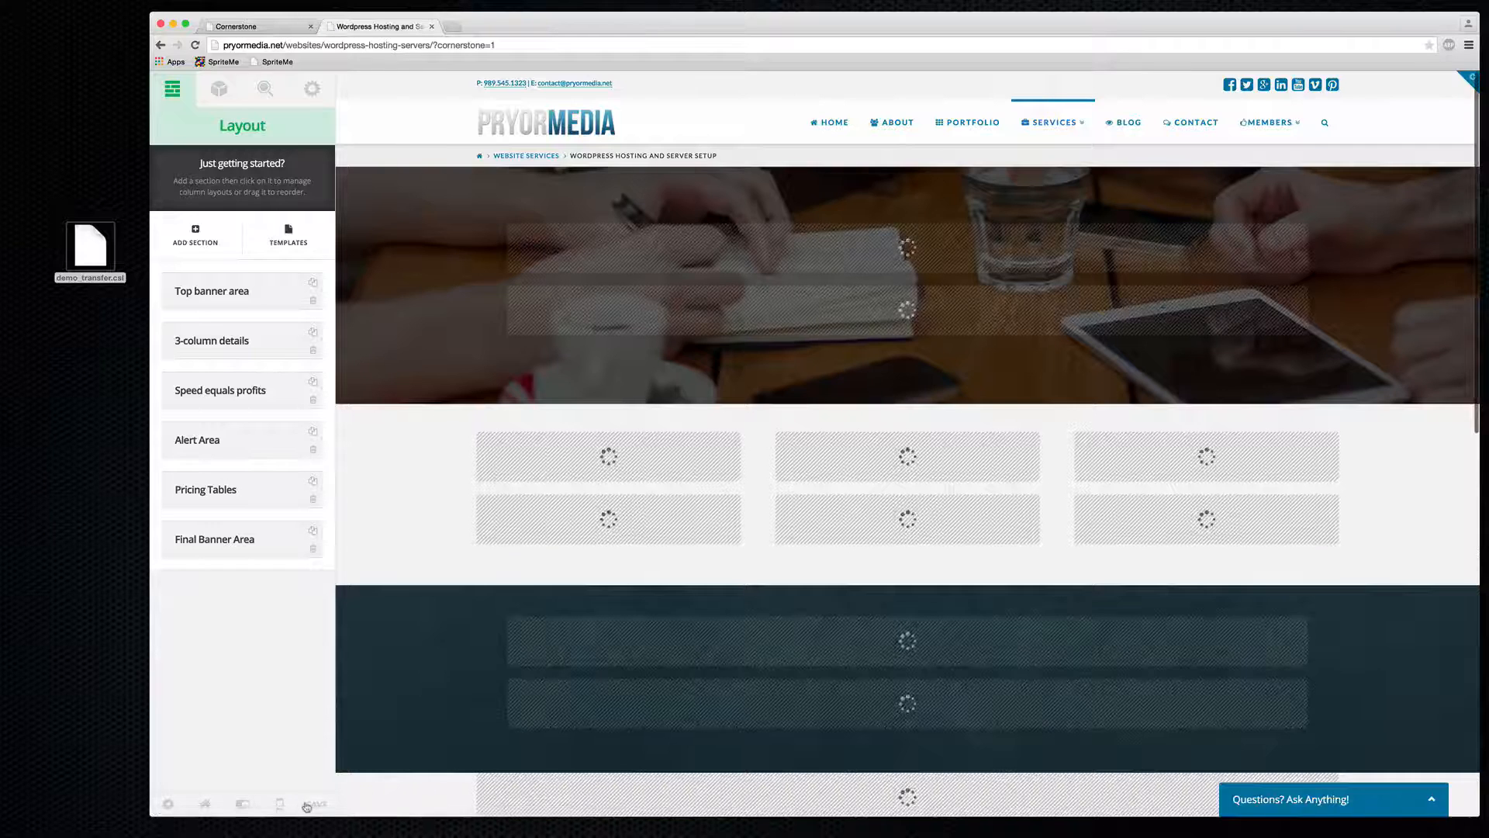
scroll(436, 326, "down", 15)
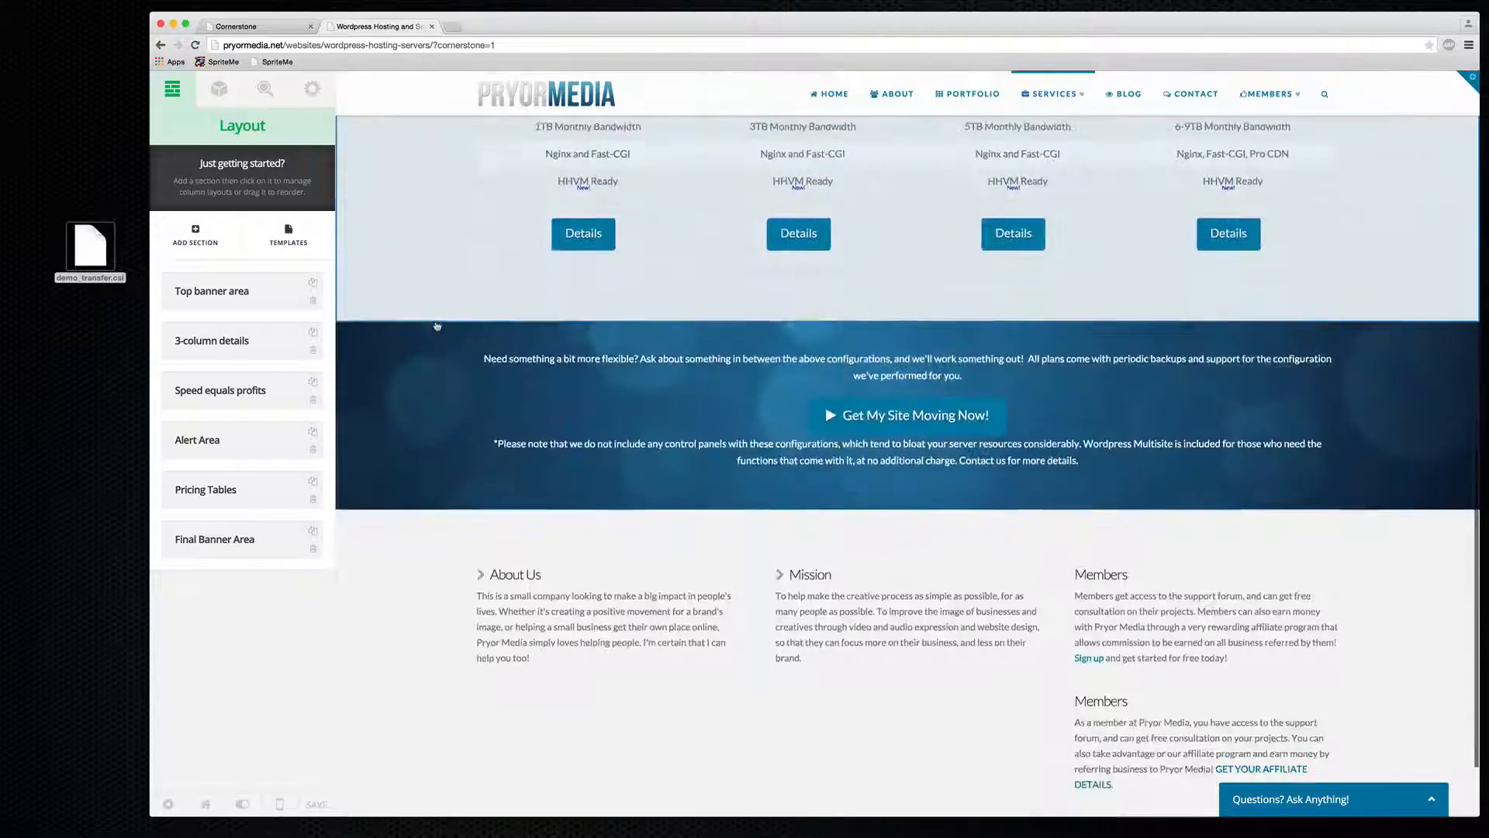
scroll(437, 326, "up", 15)
scroll(436, 326, "down", 10)
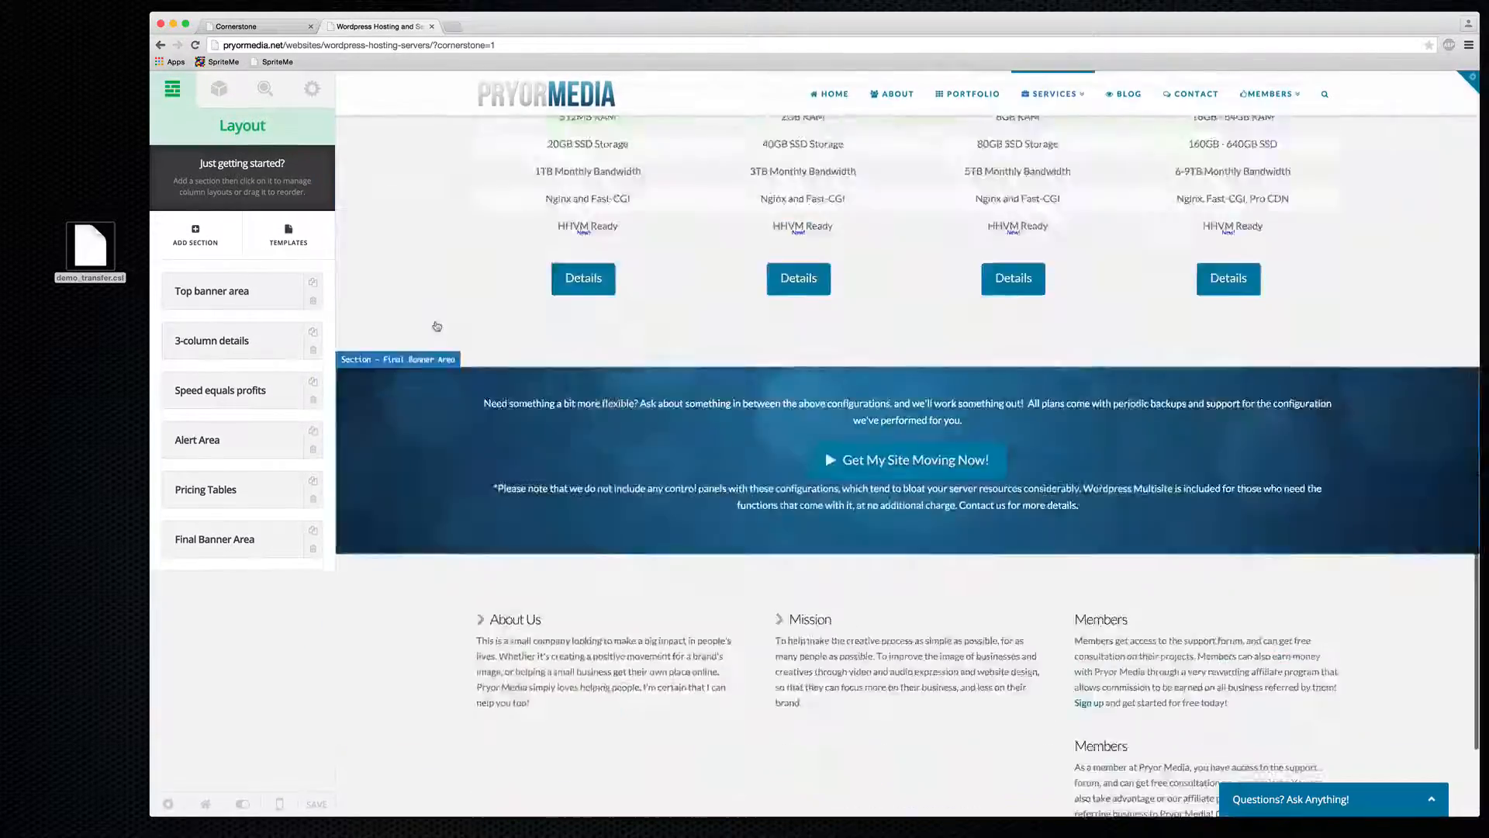
scroll(437, 326, "up", 10)
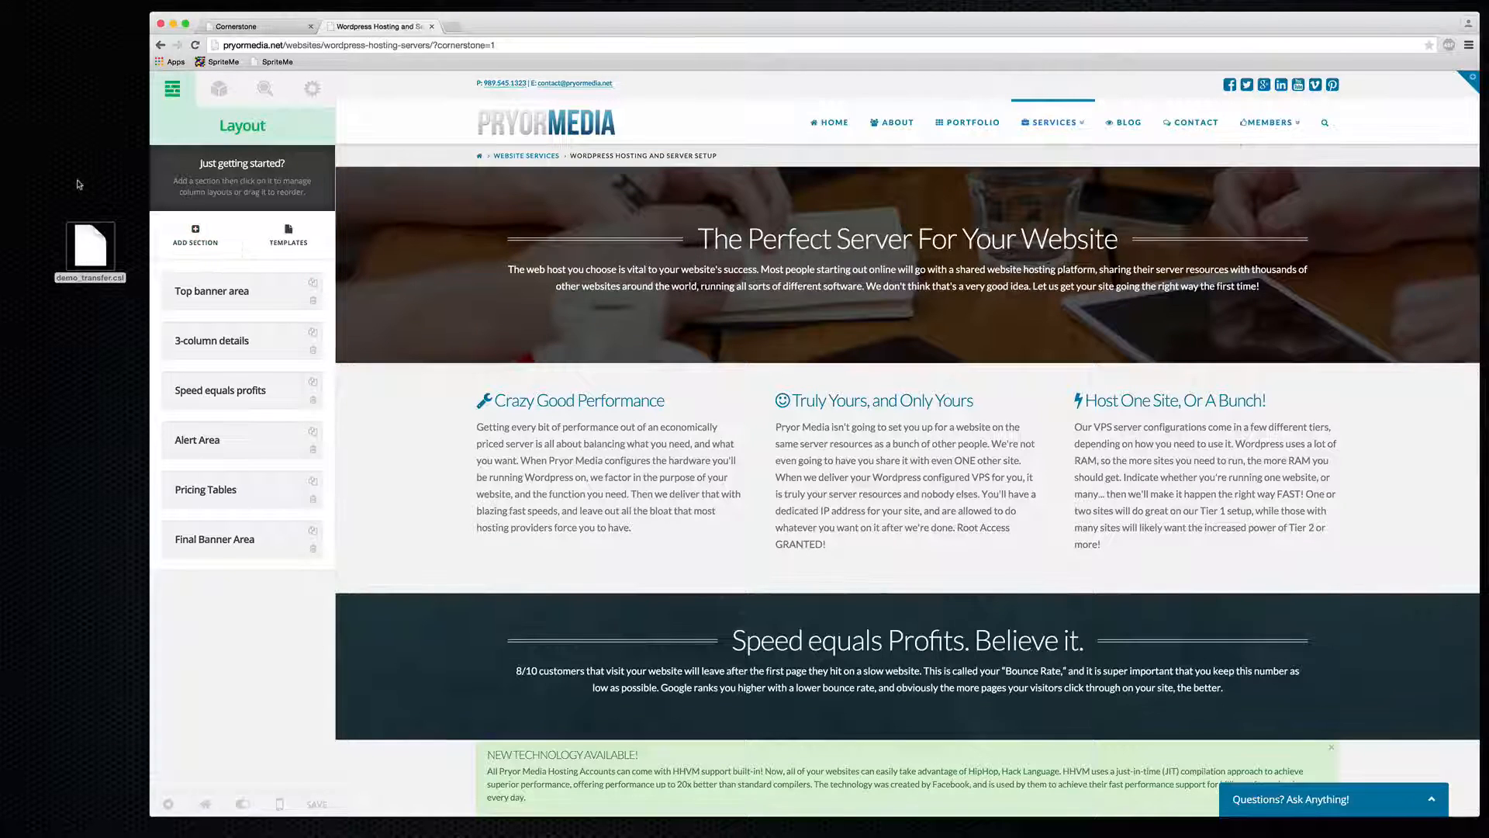
- Upload demo_transfer.csl from the desktop to the blank demo draft and add it to the layout as a block
left_click(92, 256)
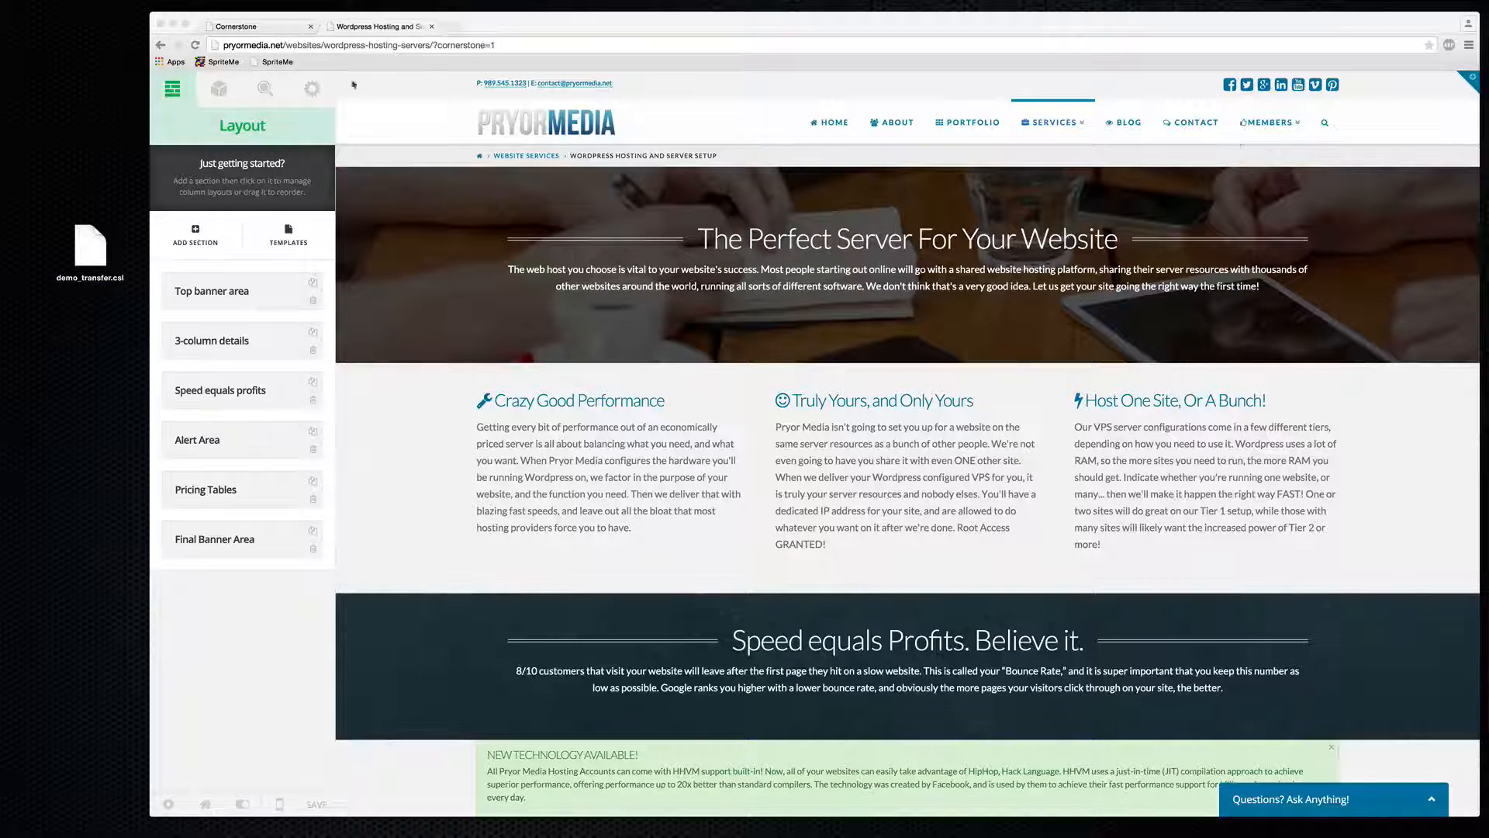
left_click(309, 33)
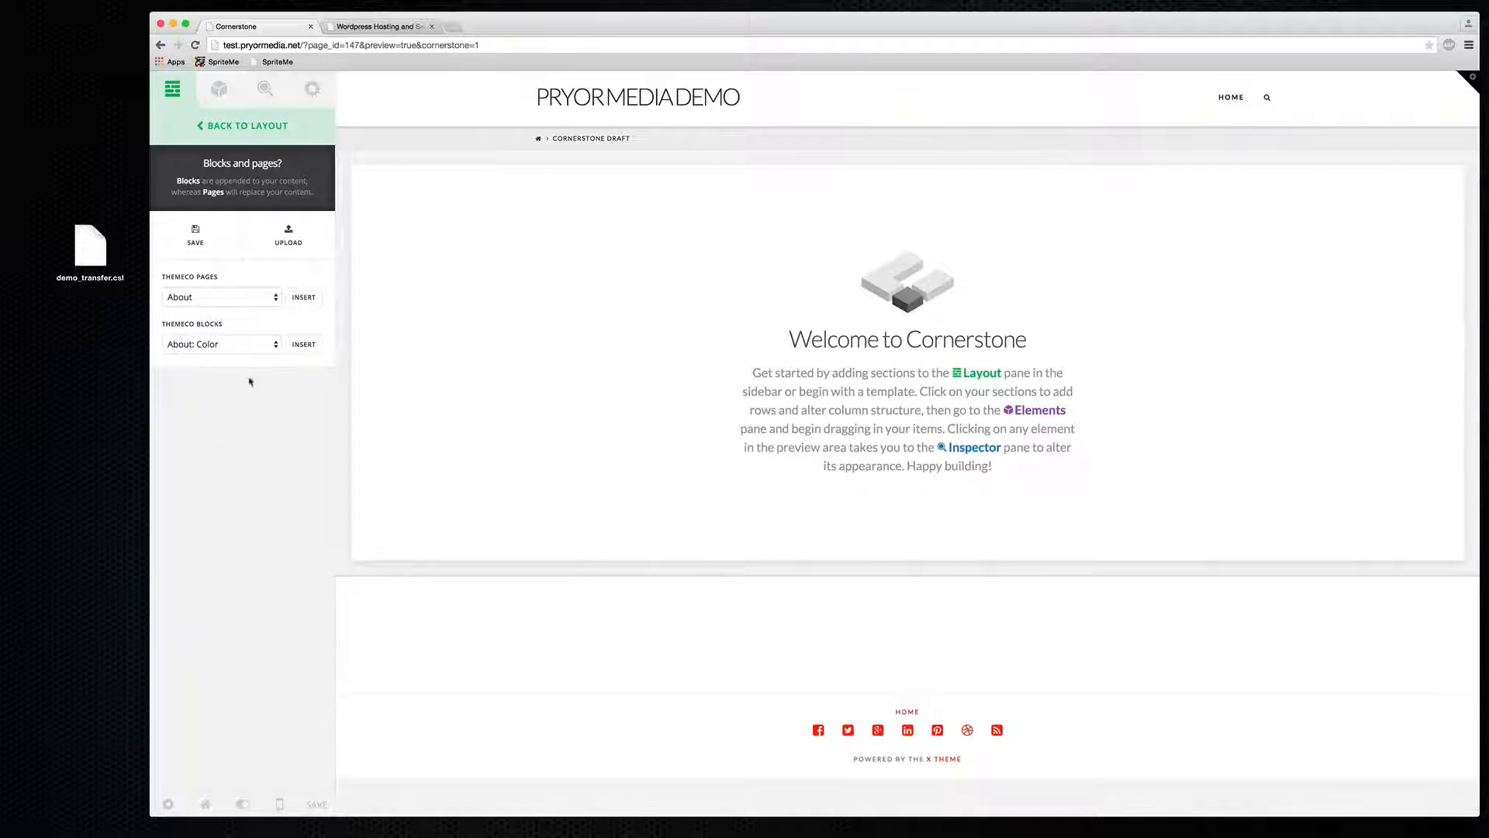
left_click(287, 244)
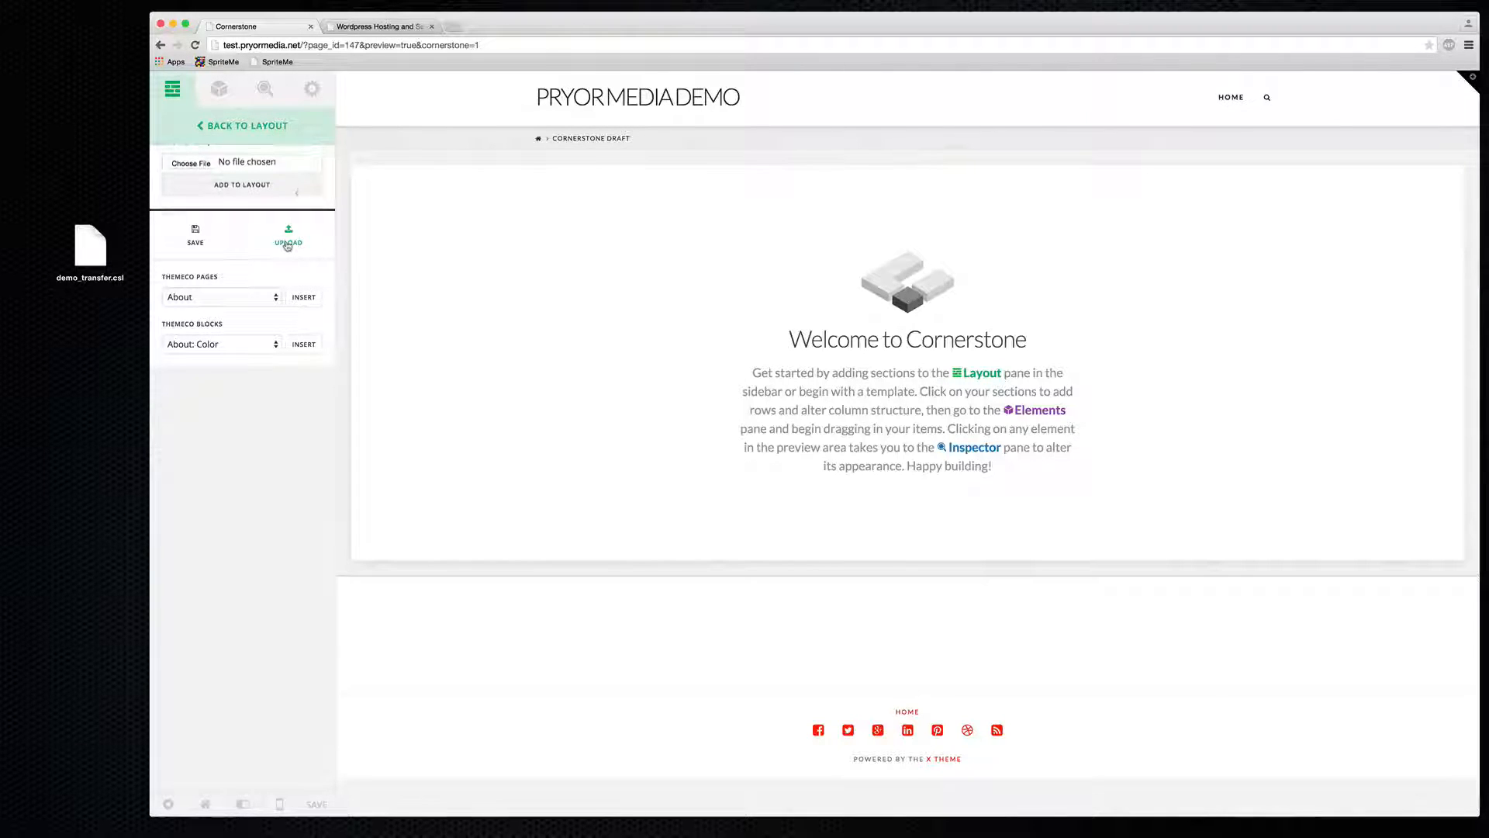
left_click(187, 170)
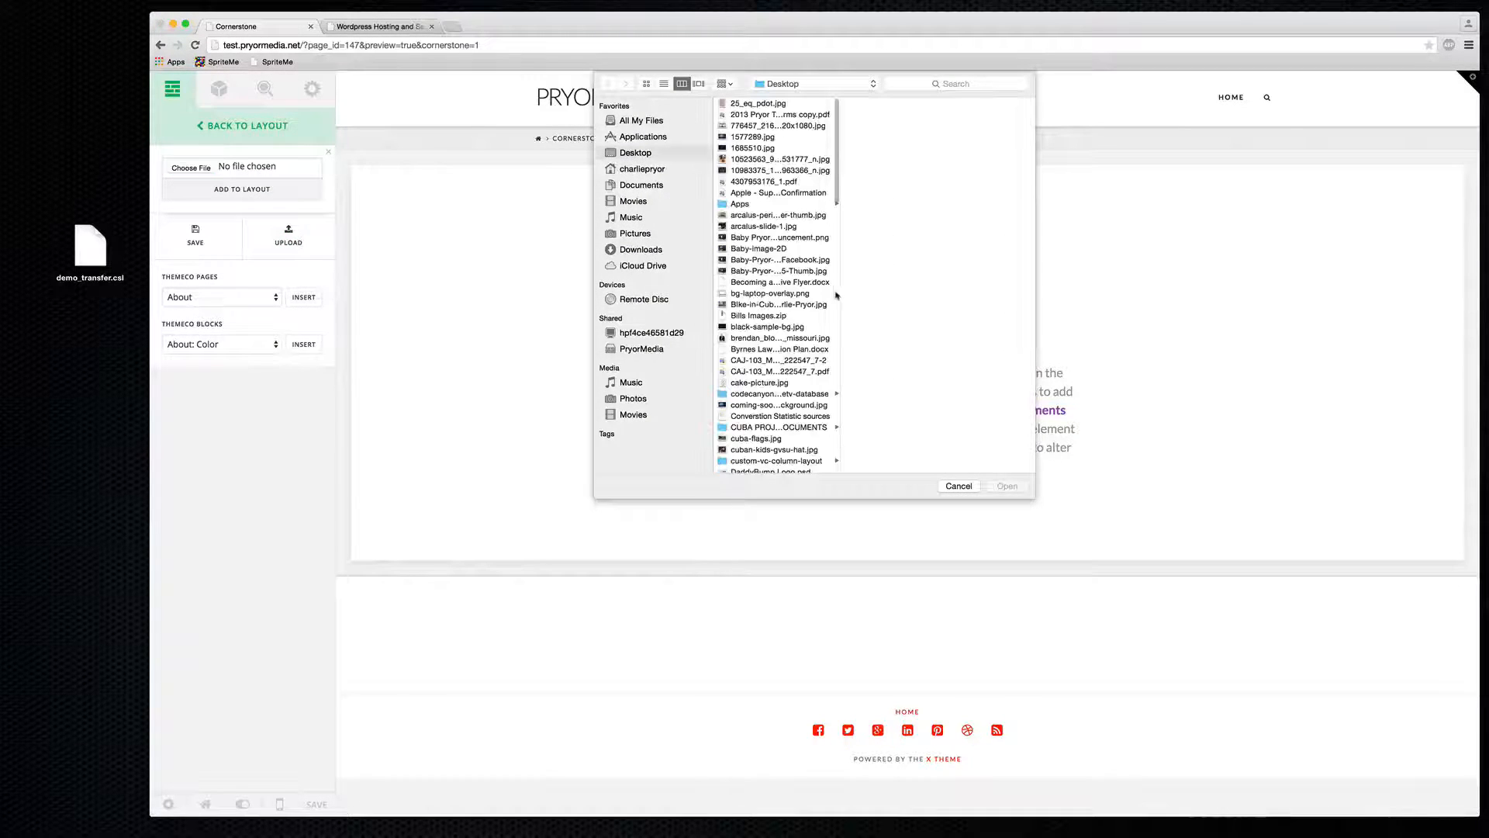
scroll(781, 321, "down", 5)
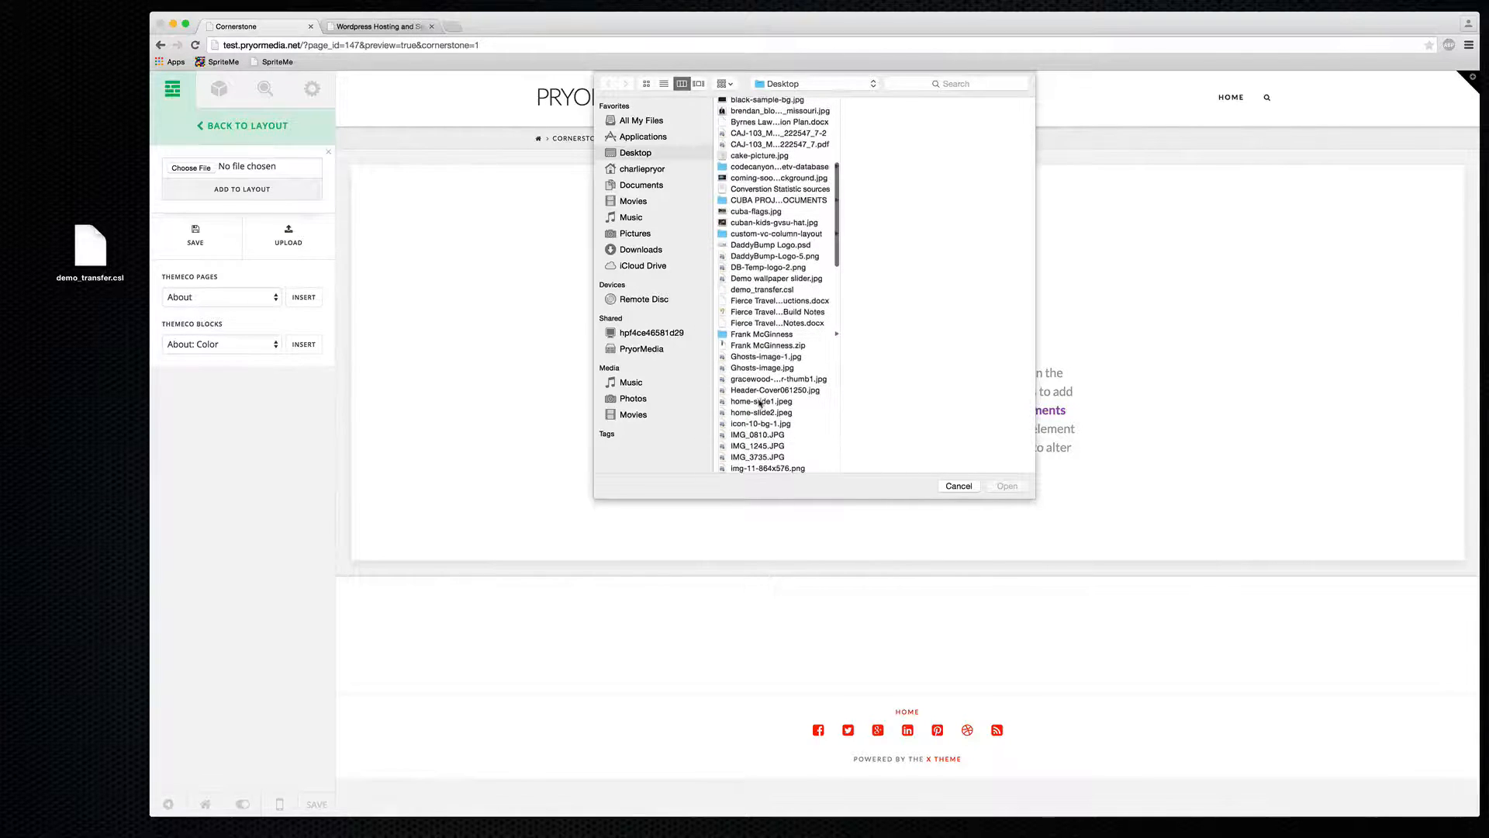
left_click(762, 289)
left_click(1007, 485)
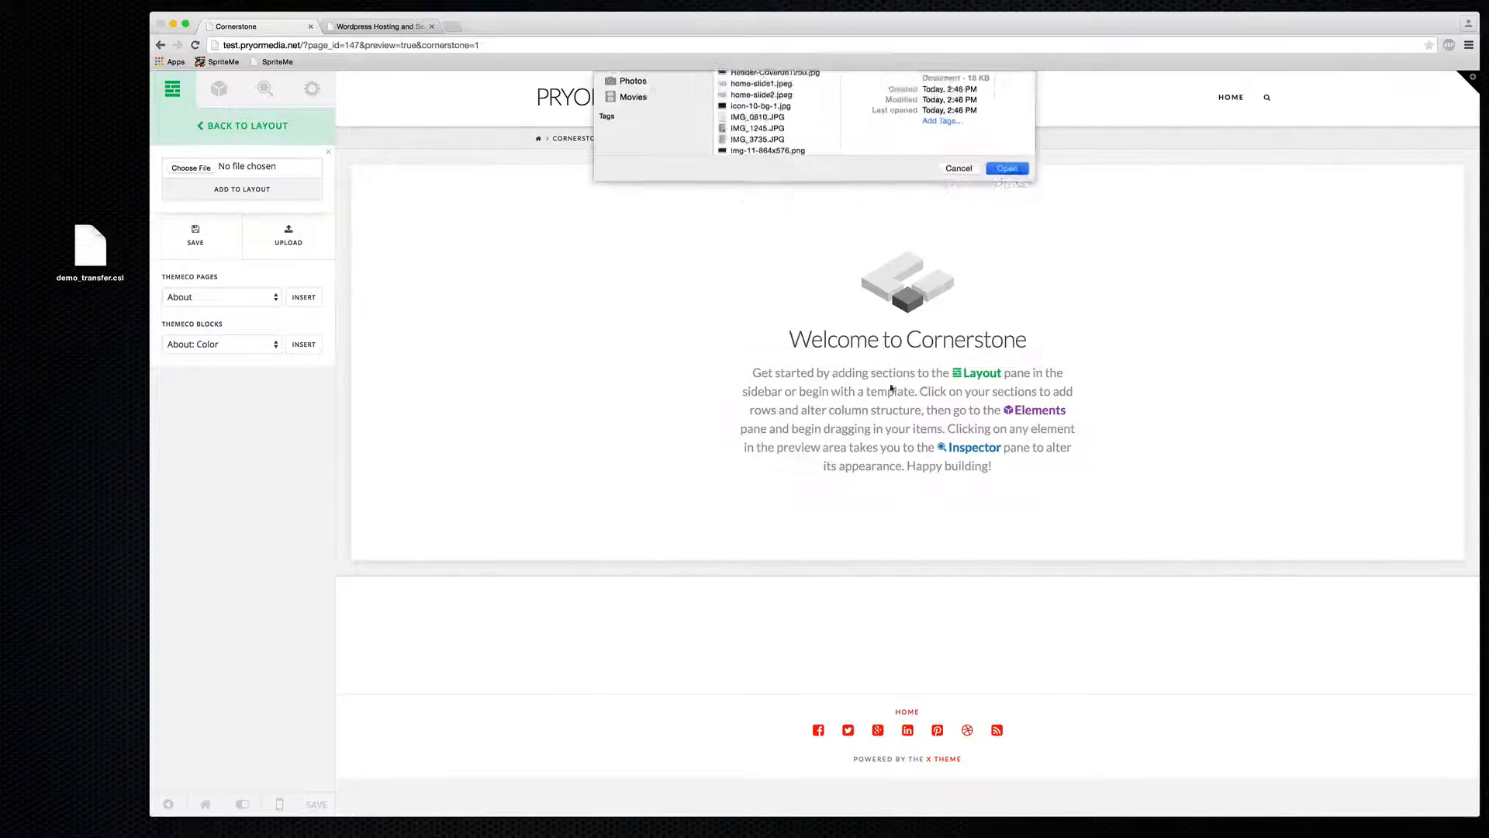
left_click(283, 191)
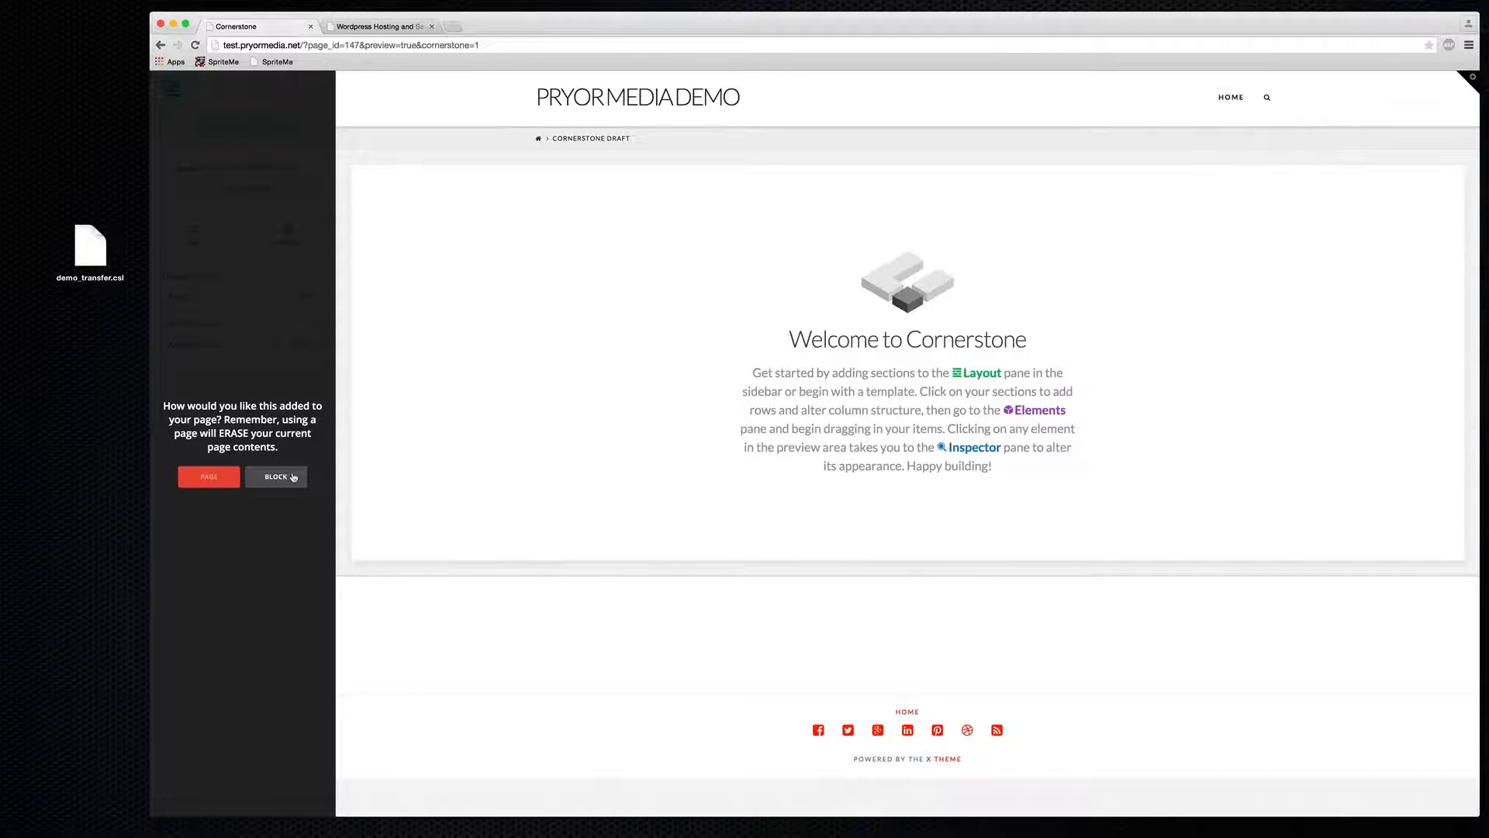
left_click(293, 477)
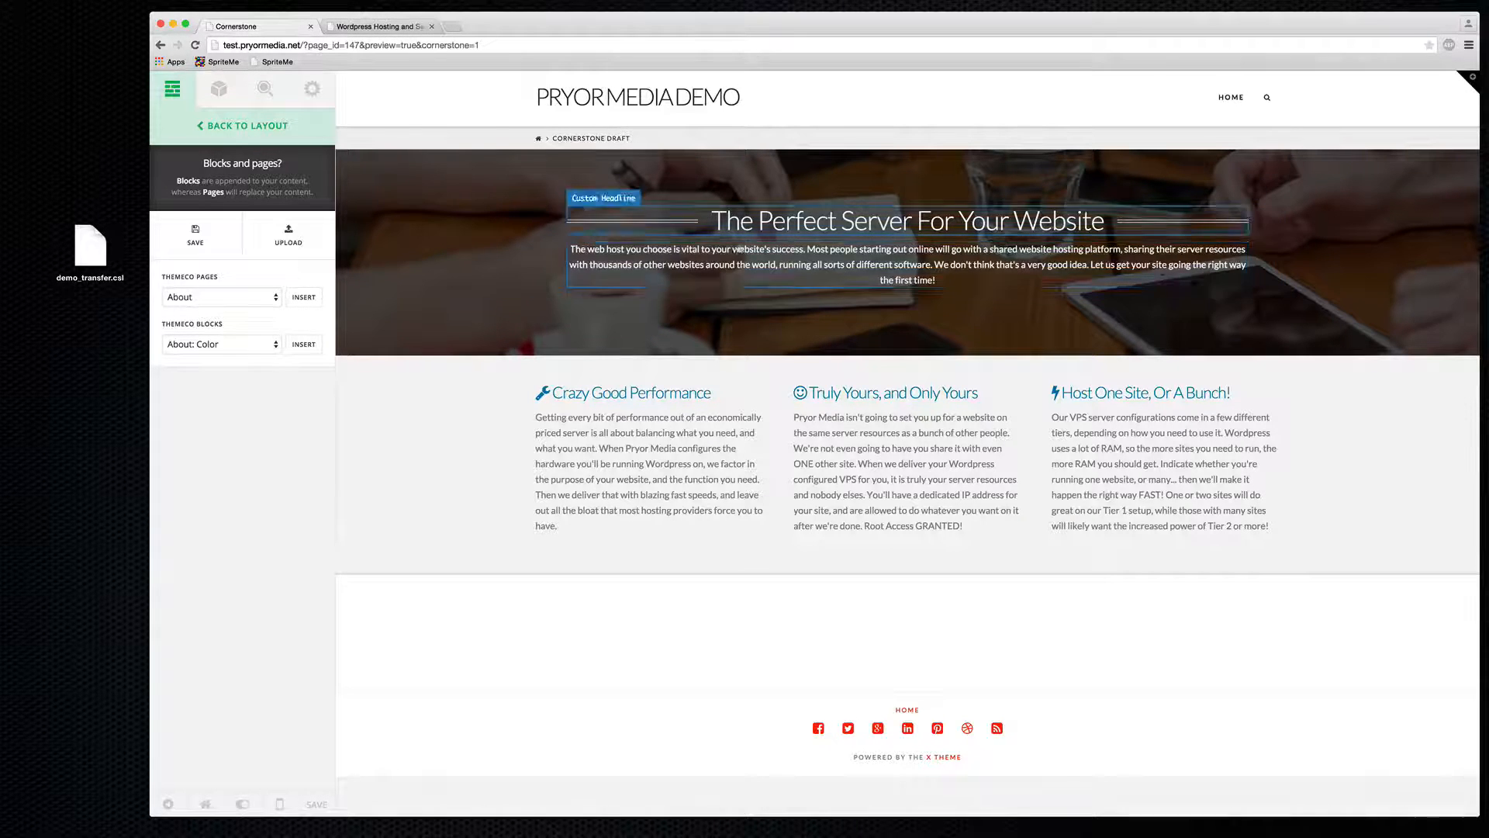
- Reload the original hosting page and compare its banner and column text with the imported sections in the demo draft
left_click(399, 28)
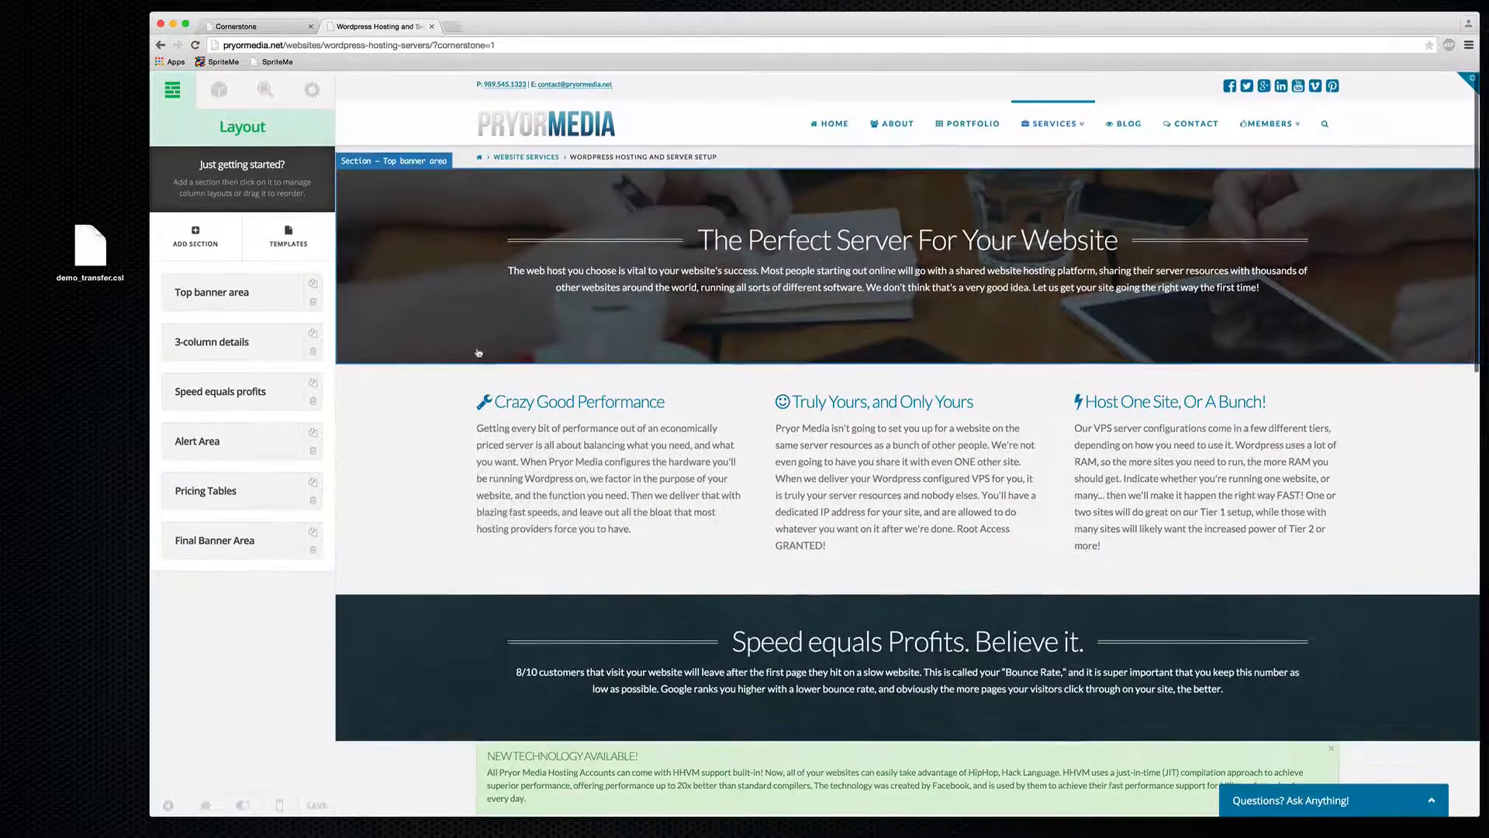
left_click(595, 46)
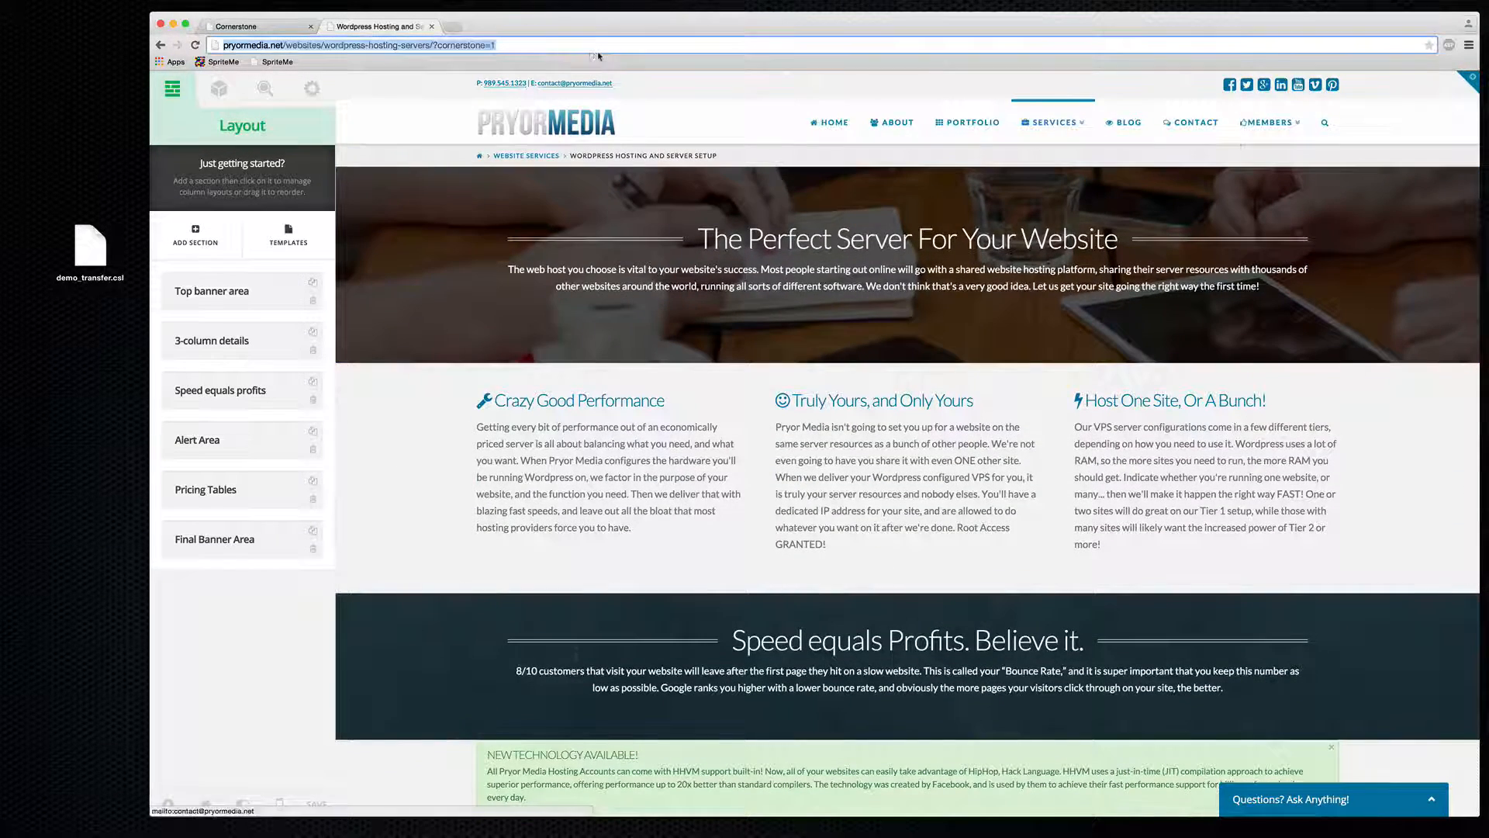
key("Return")
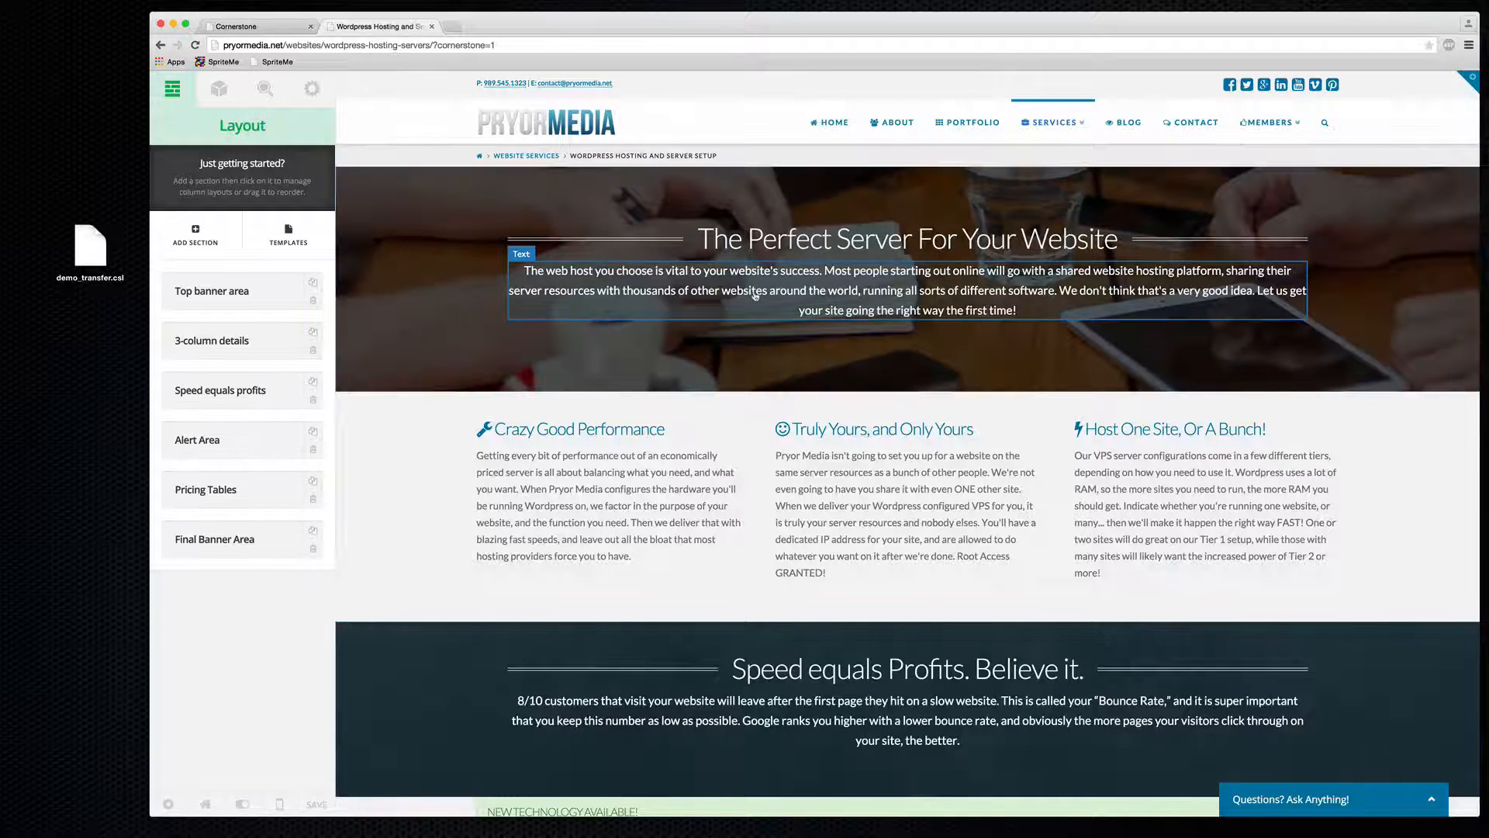
left_click(259, 27)
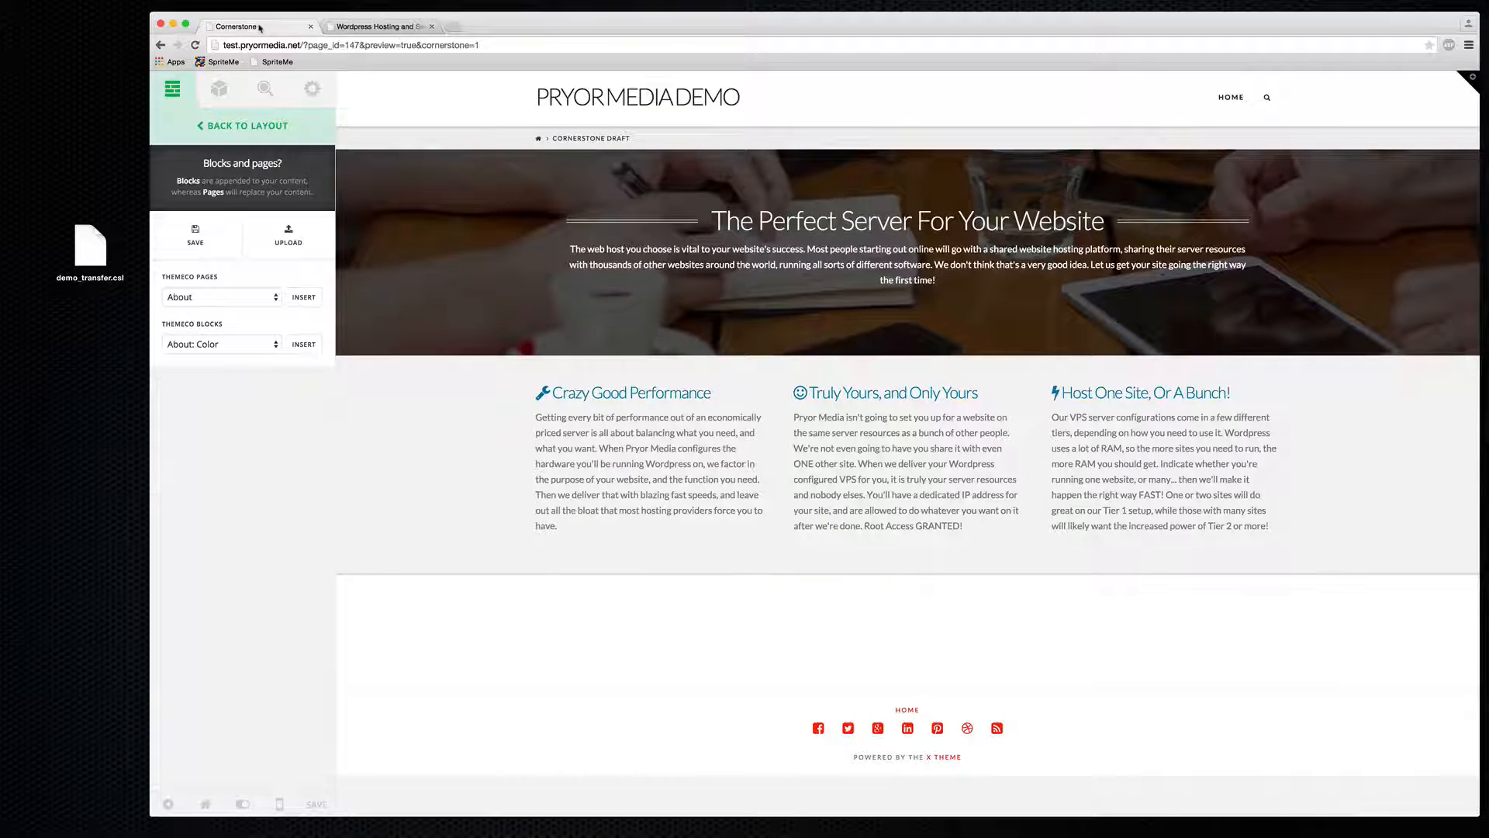
- Examine the Responsive Text entries in the original hosting page's settings
left_click(410, 30)
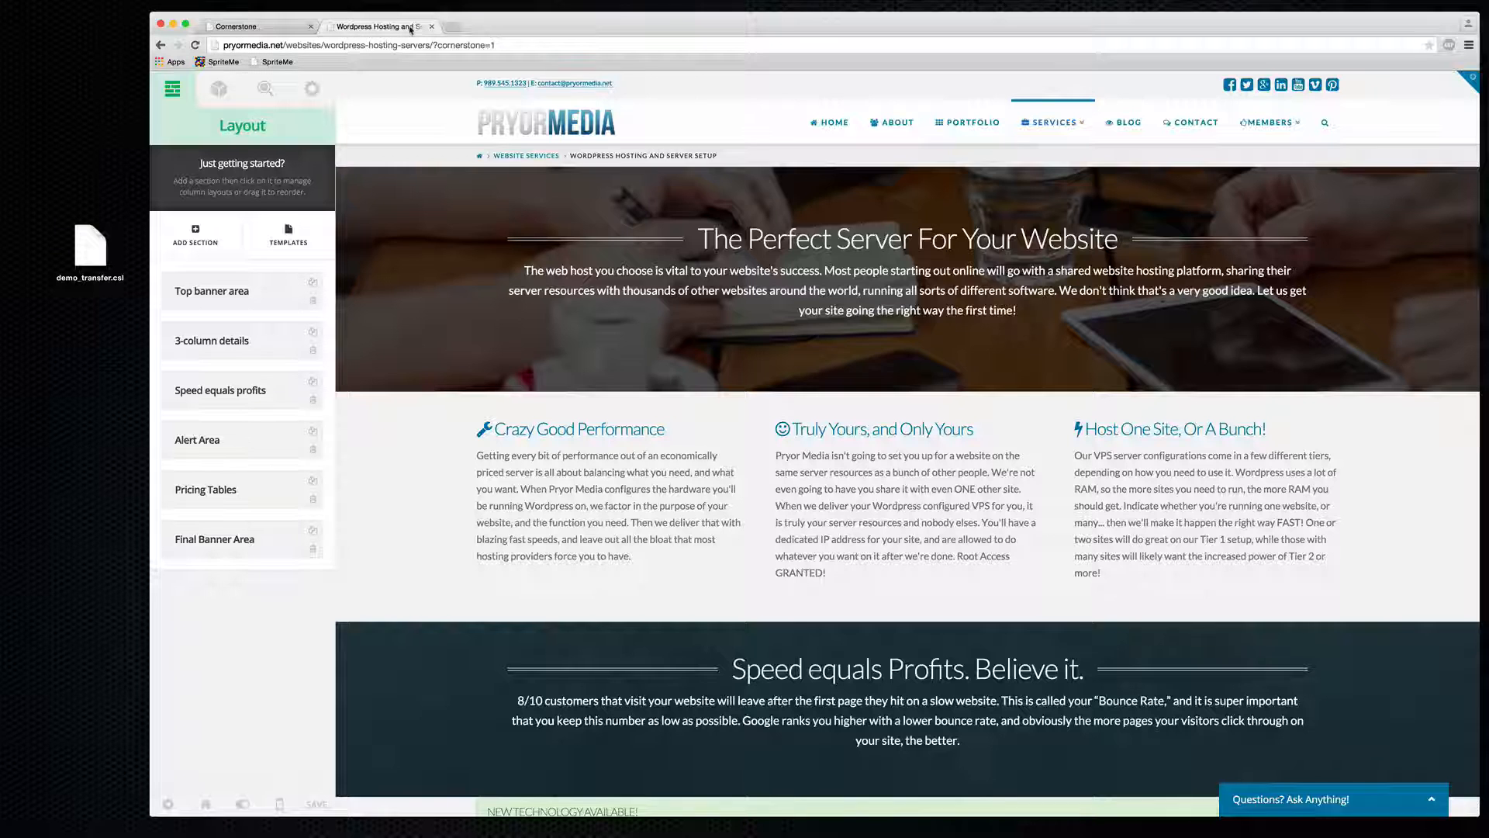
left_click(314, 88)
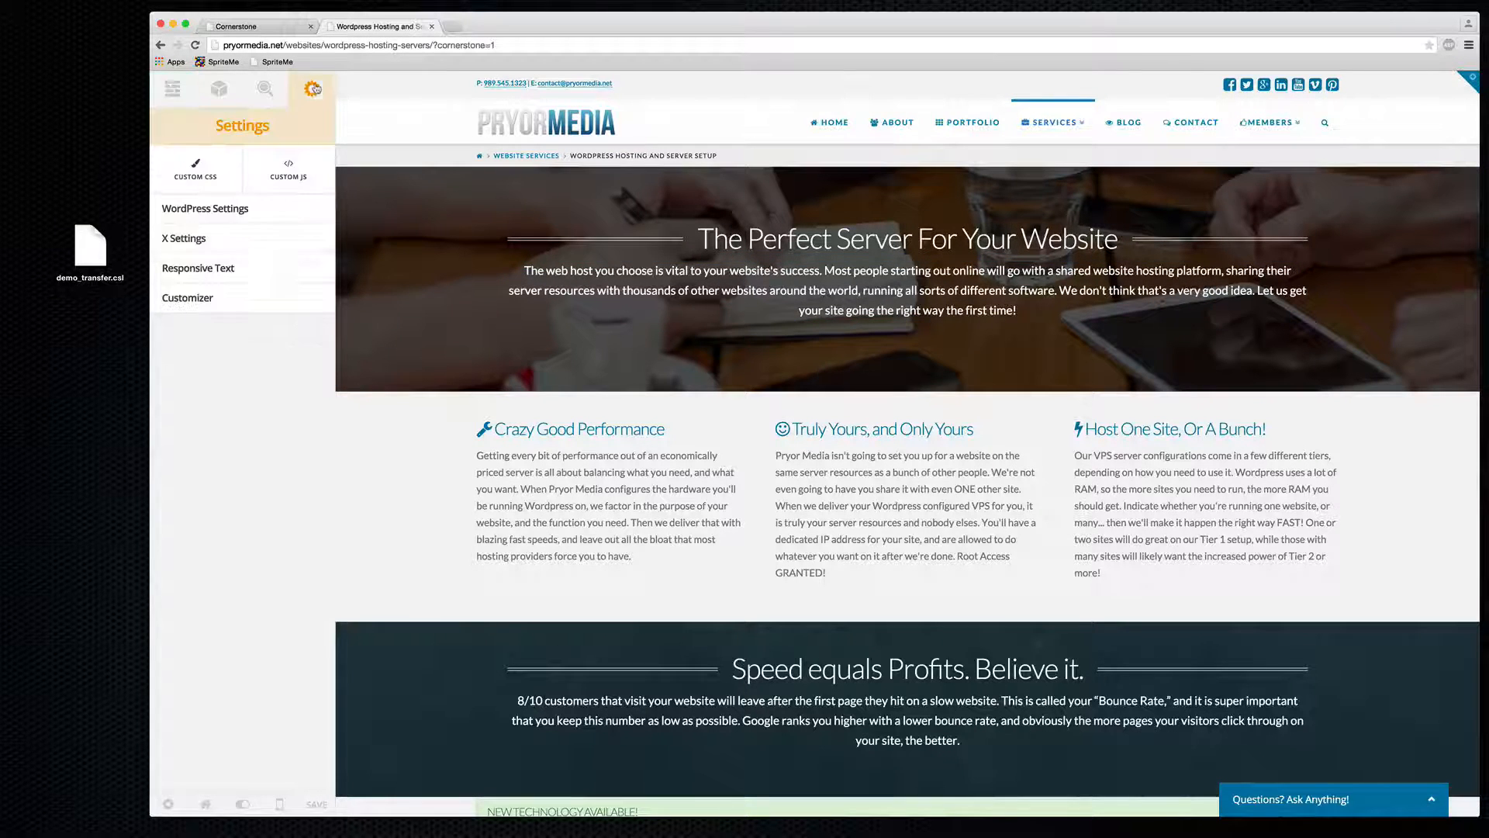
left_click(206, 267)
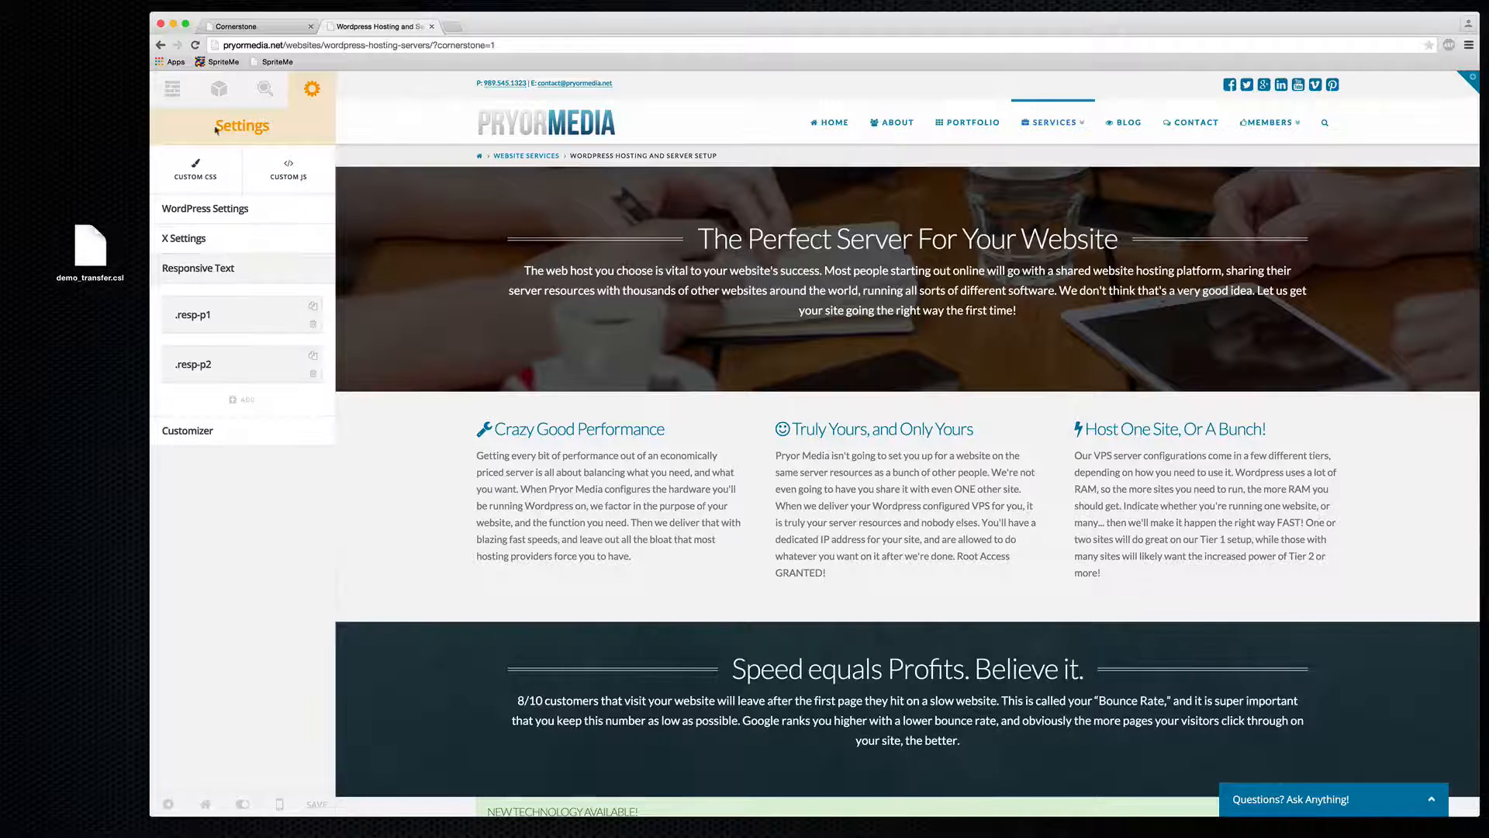
- Add a new Responsive Text item in the demo draft's settings
left_click(263, 25)
left_click(314, 88)
left_click(254, 270)
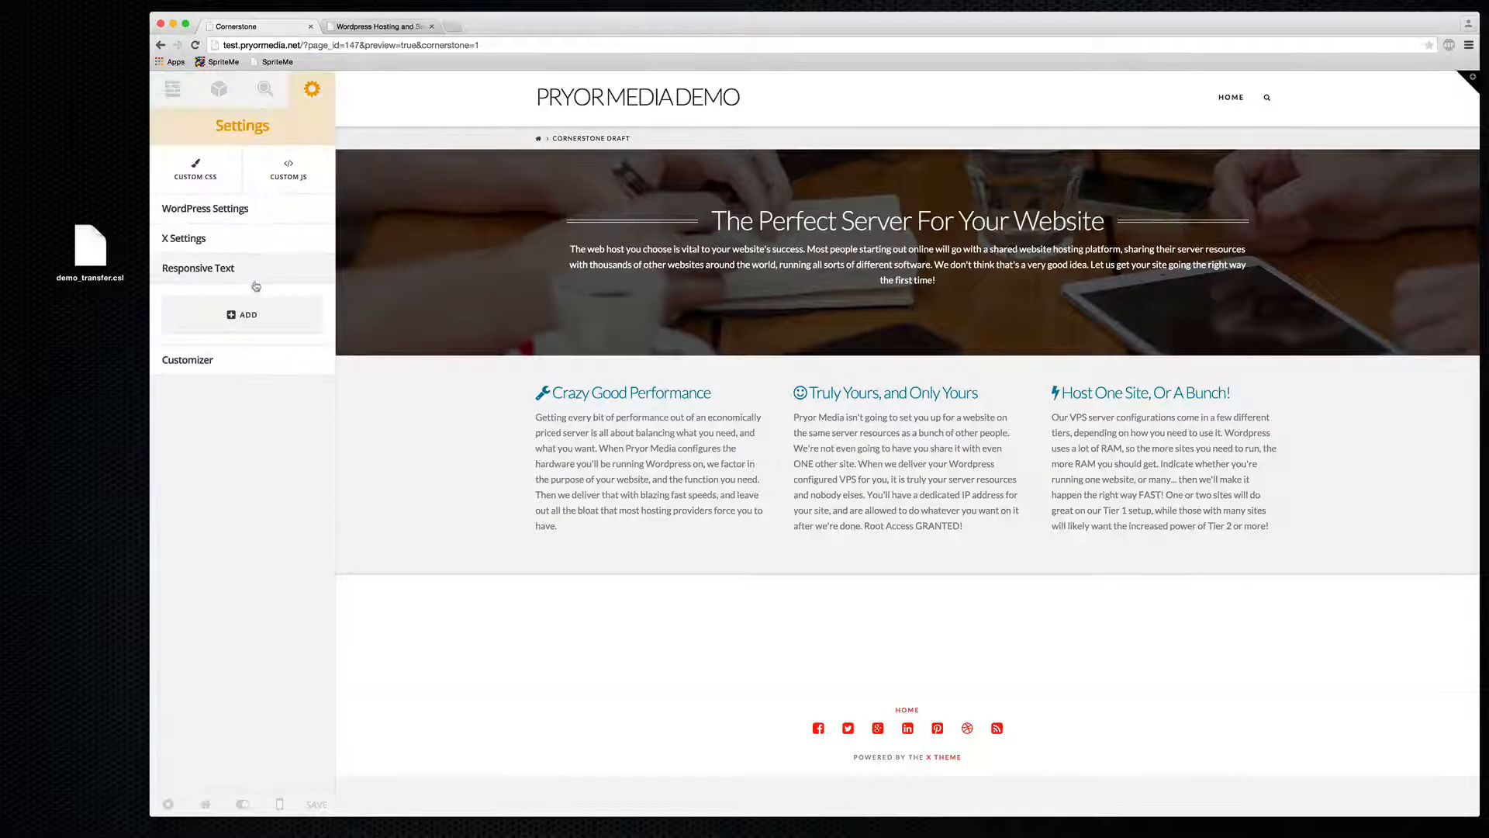
left_click(245, 314)
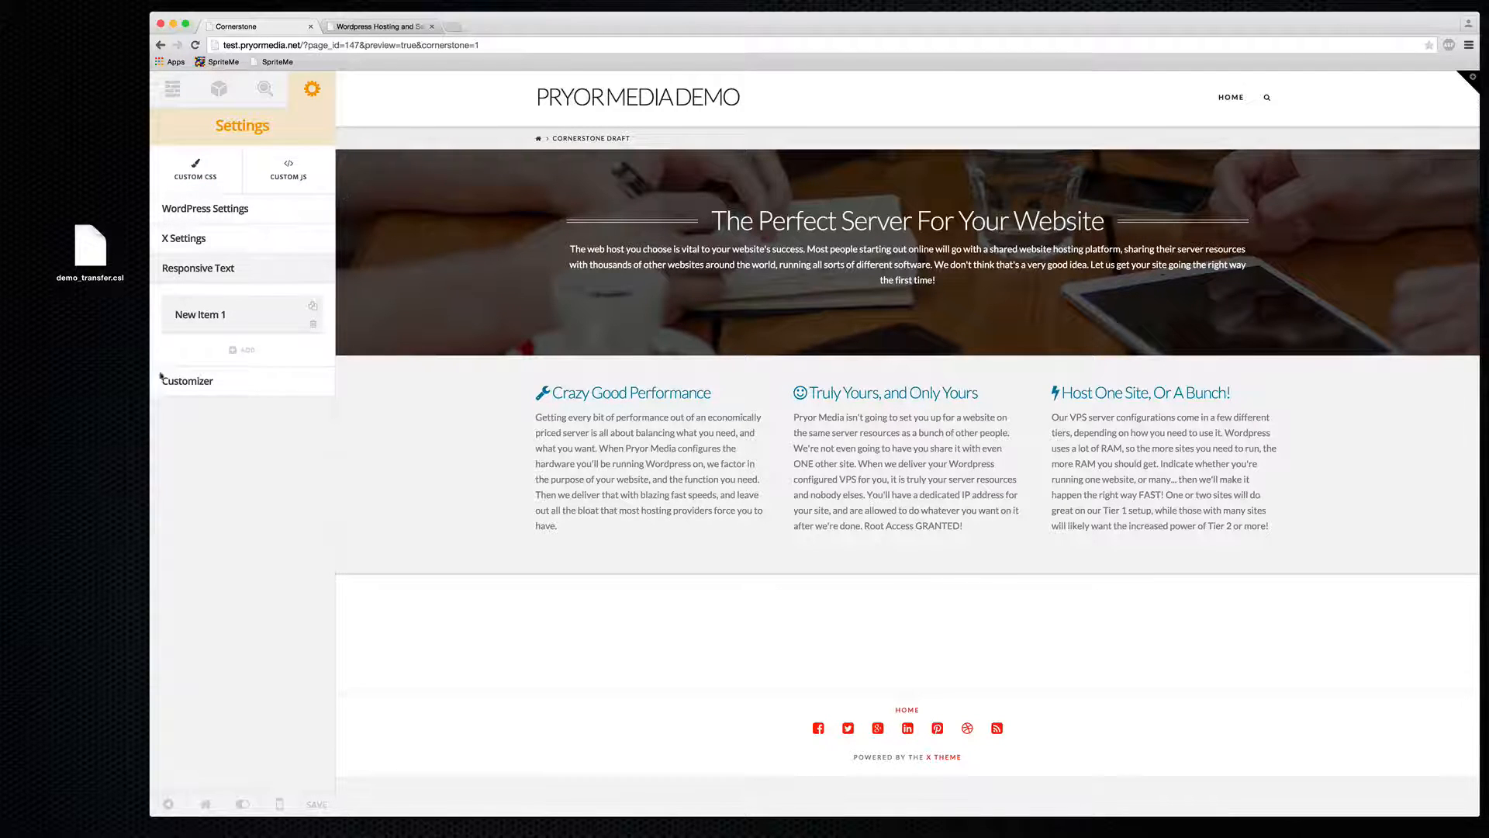